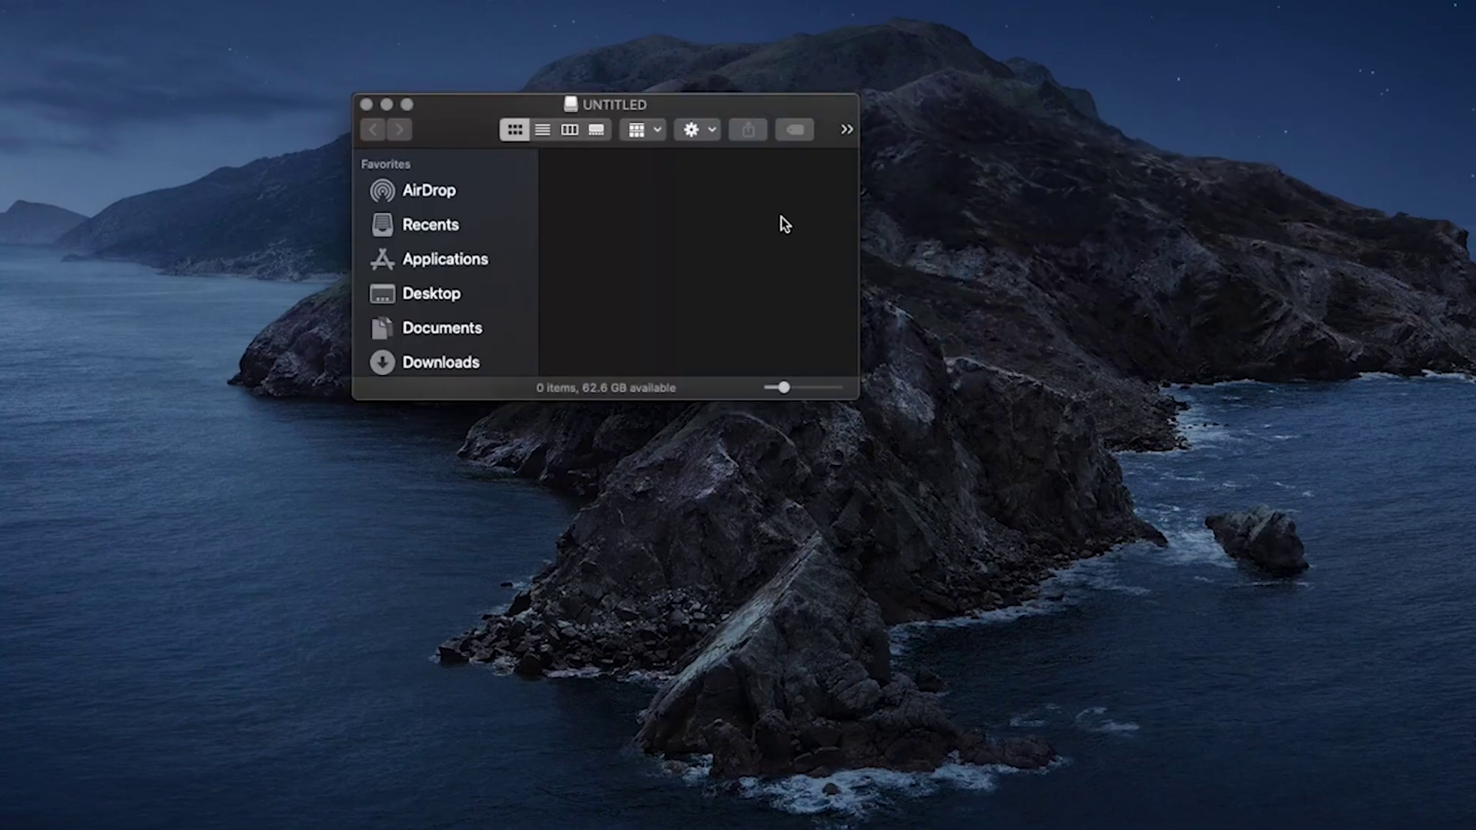
- Arrange the UNTITLED drive window beside the source files and copy the files onto the UNTITLED drive
{"action": "left_click_drag", "start_coordinate": [471, 125], "coordinate": [174, 128]}
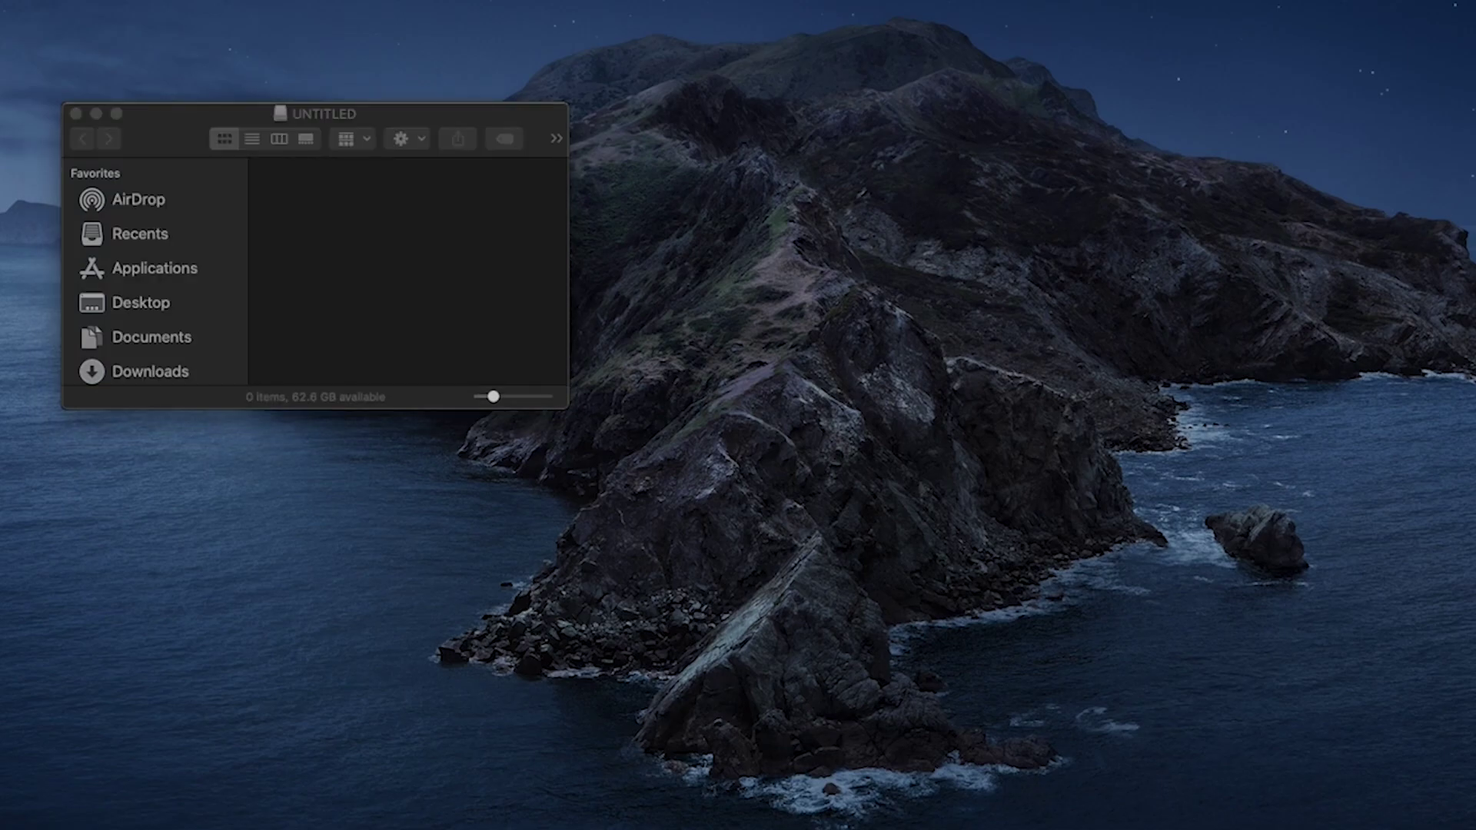
{"action": "left_click_drag", "start_coordinate": [1475, 255], "coordinate": [763, 115]}
{"action": "left_click_drag", "start_coordinate": [1374, 350], "coordinate": [395, 231]}
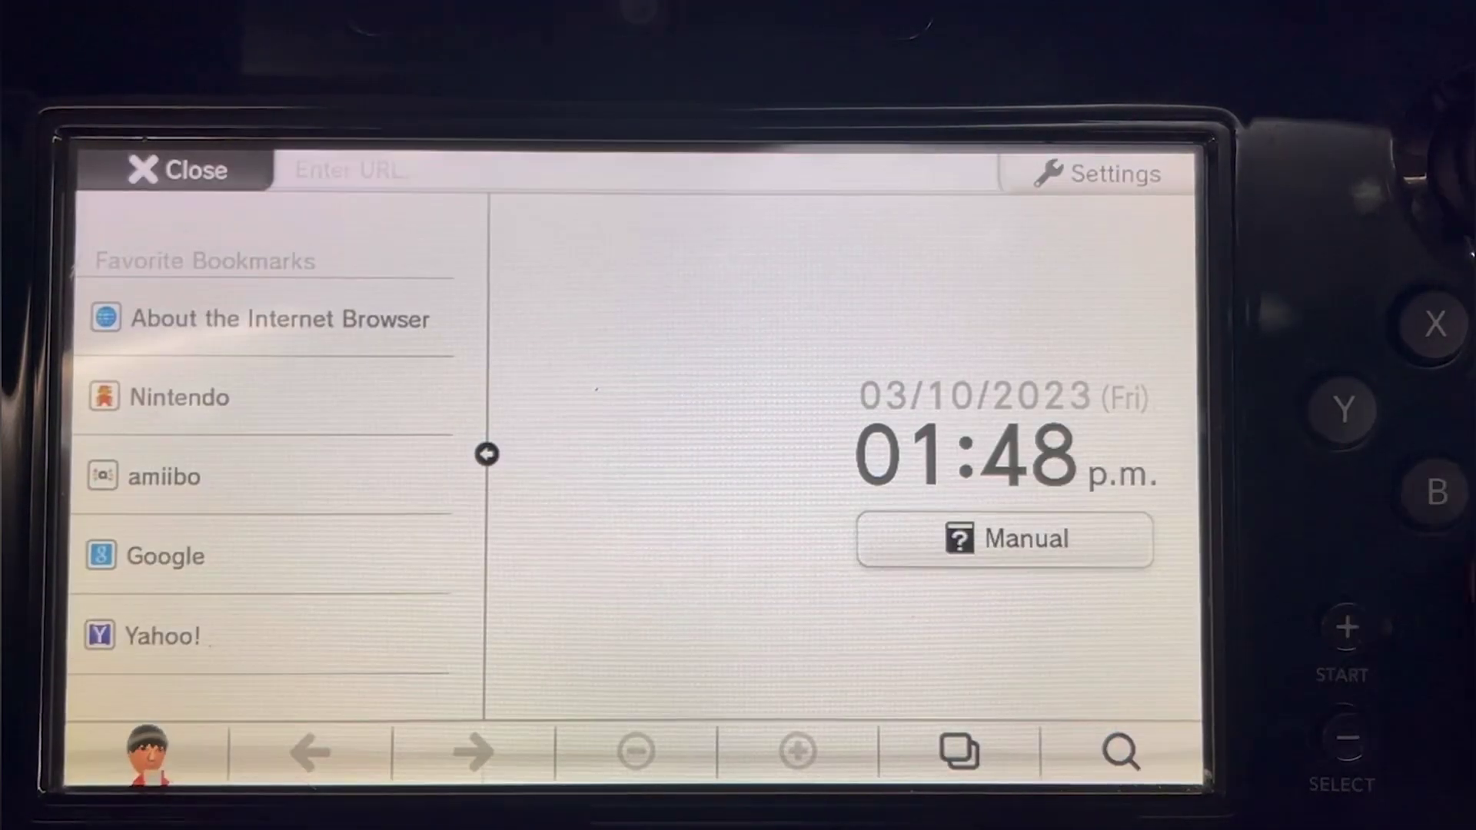
- Switch to the Wii U Internet Browser and open the URL field for entering a web address
{"action": "left_click", "coordinate": [345, 171]}
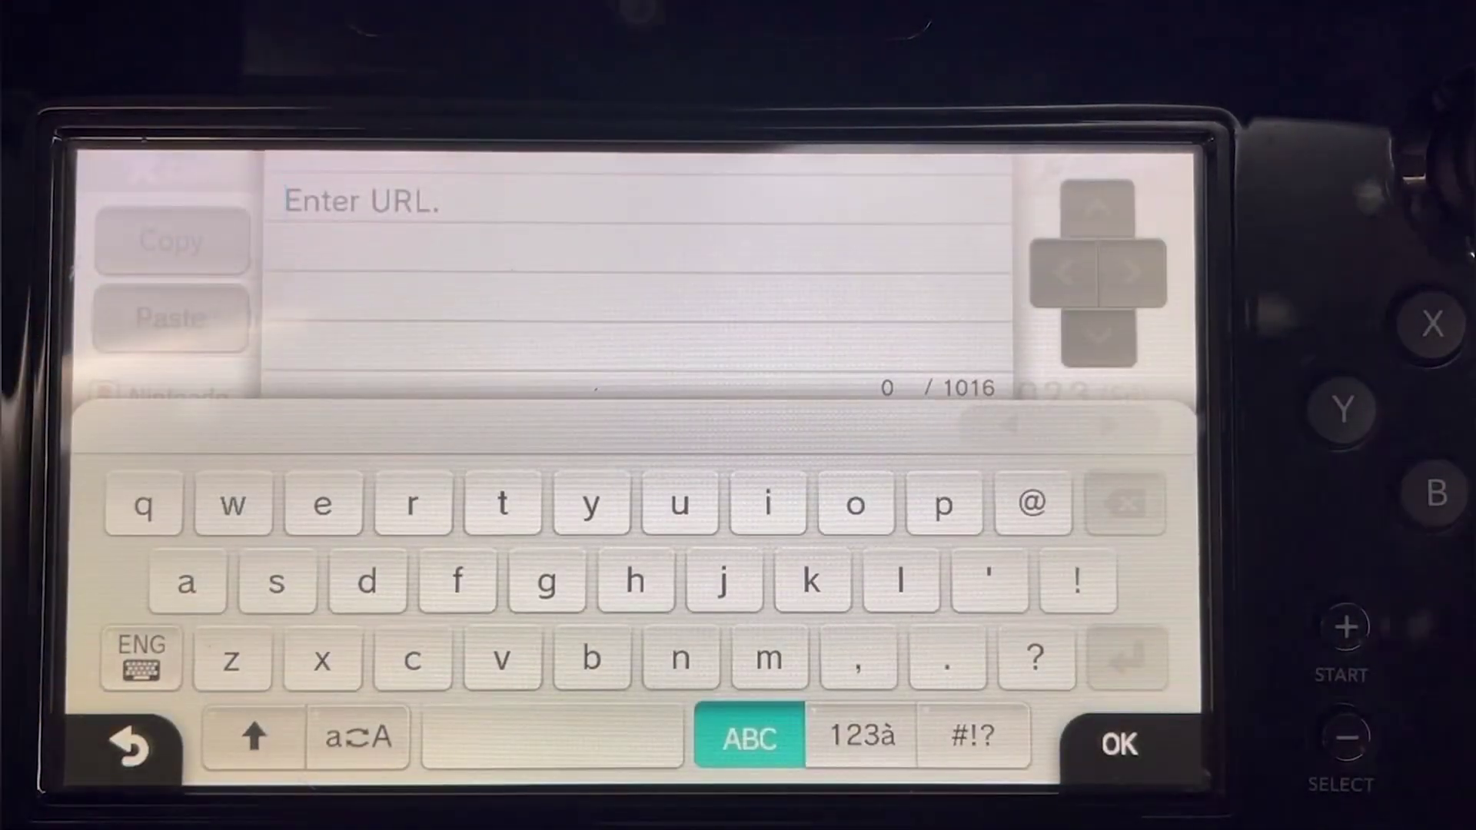
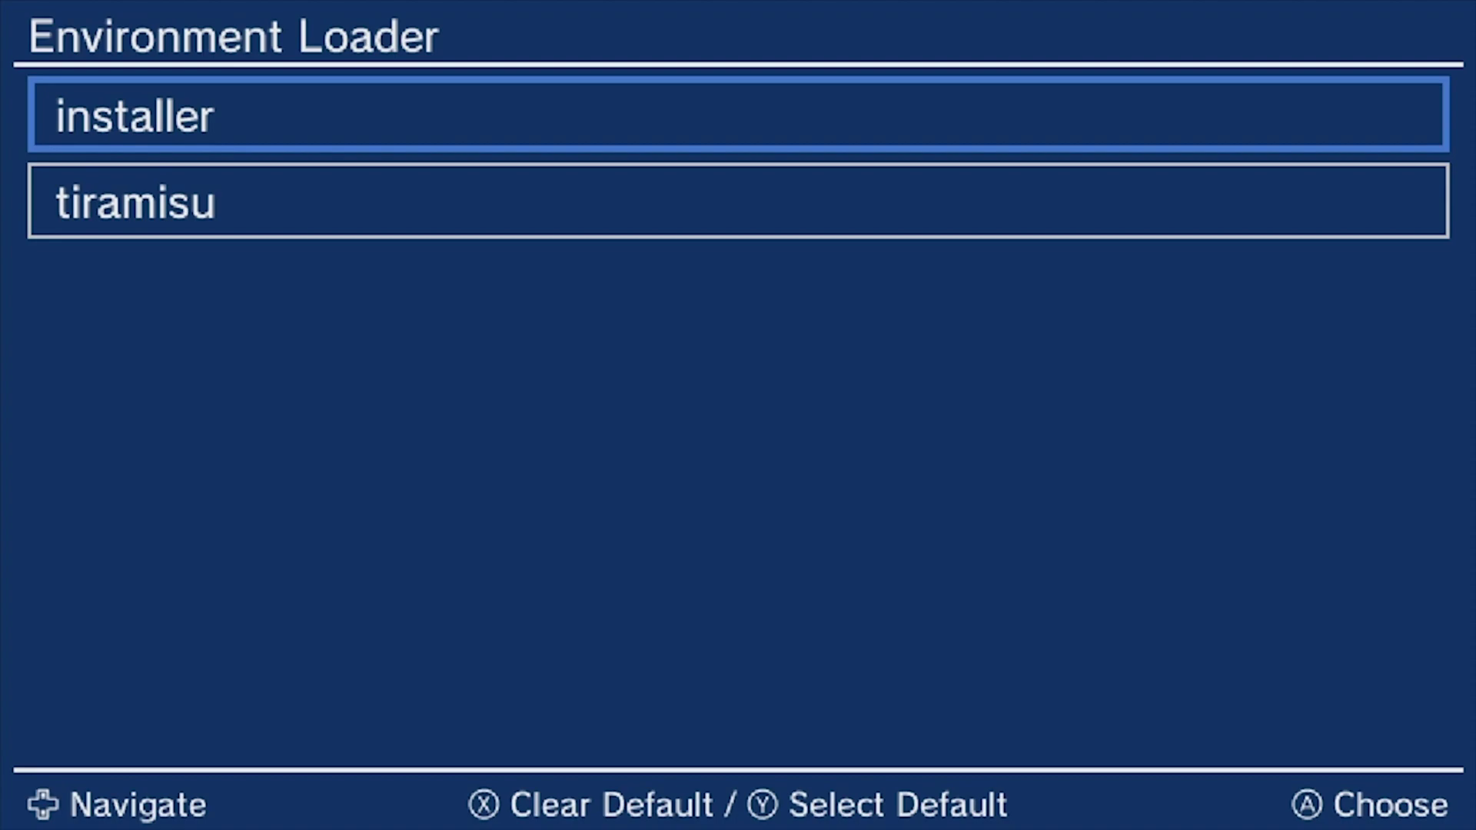
- Run the installer environment, check that installation is possible, and install PayloadLoader to Health and Safety Information [USA]
{"action": "key", "text": "a"}
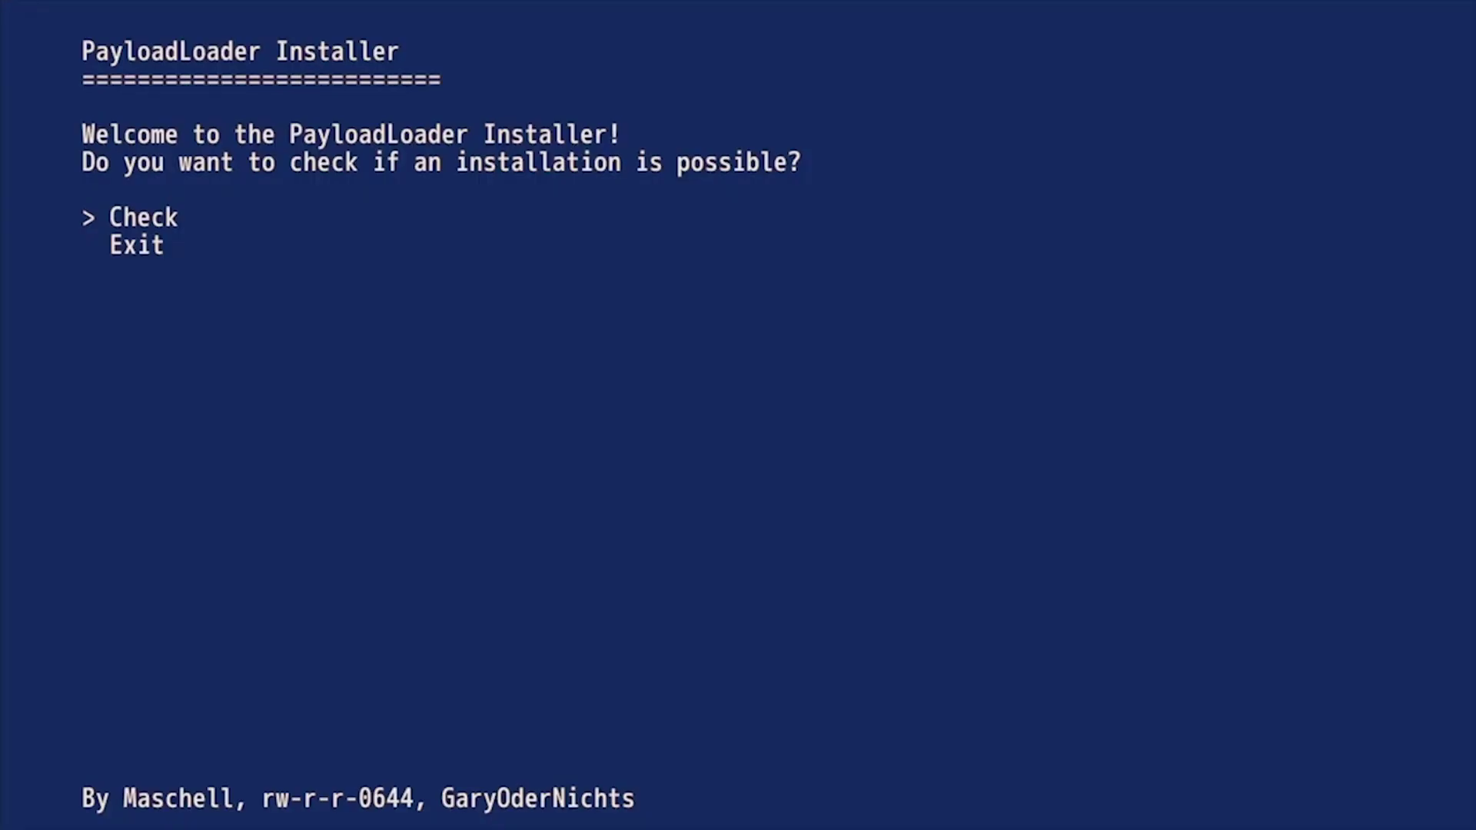
{"action": "key", "text": "Return"}
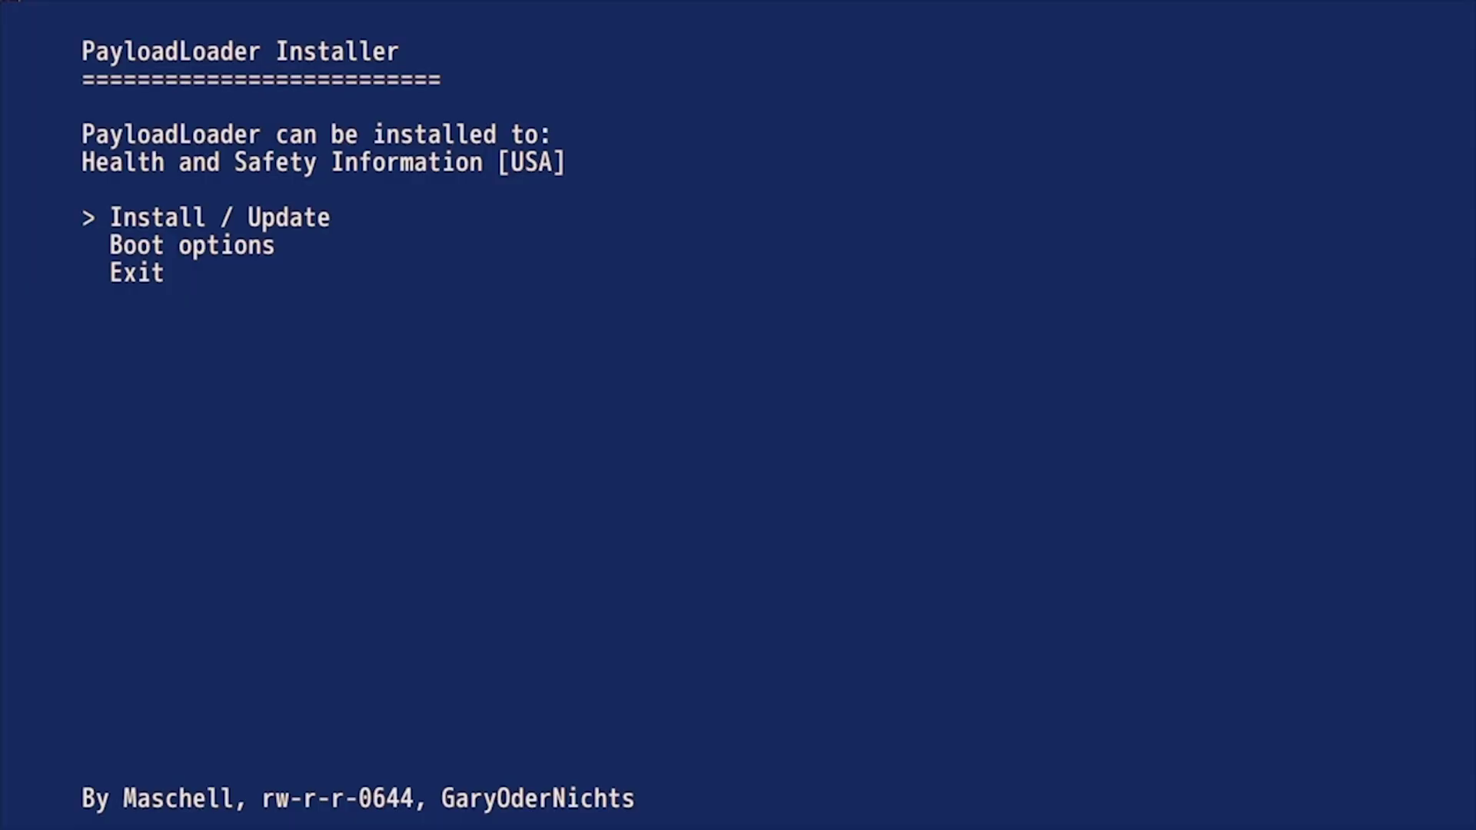
{"action": "key", "text": "Return"}
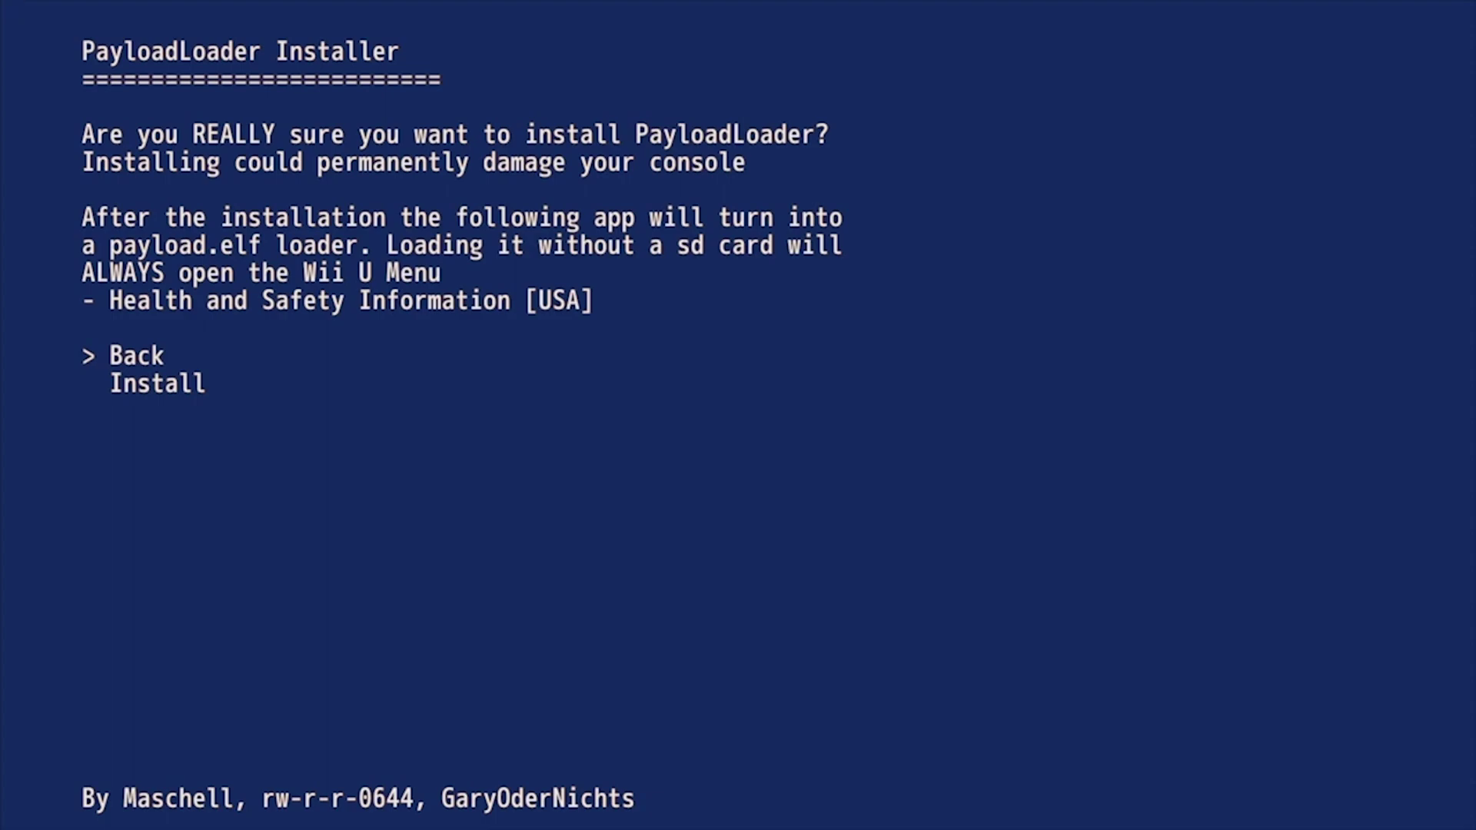
{"action": "key", "text": "Down"}
{"action": "key", "text": "Return"}
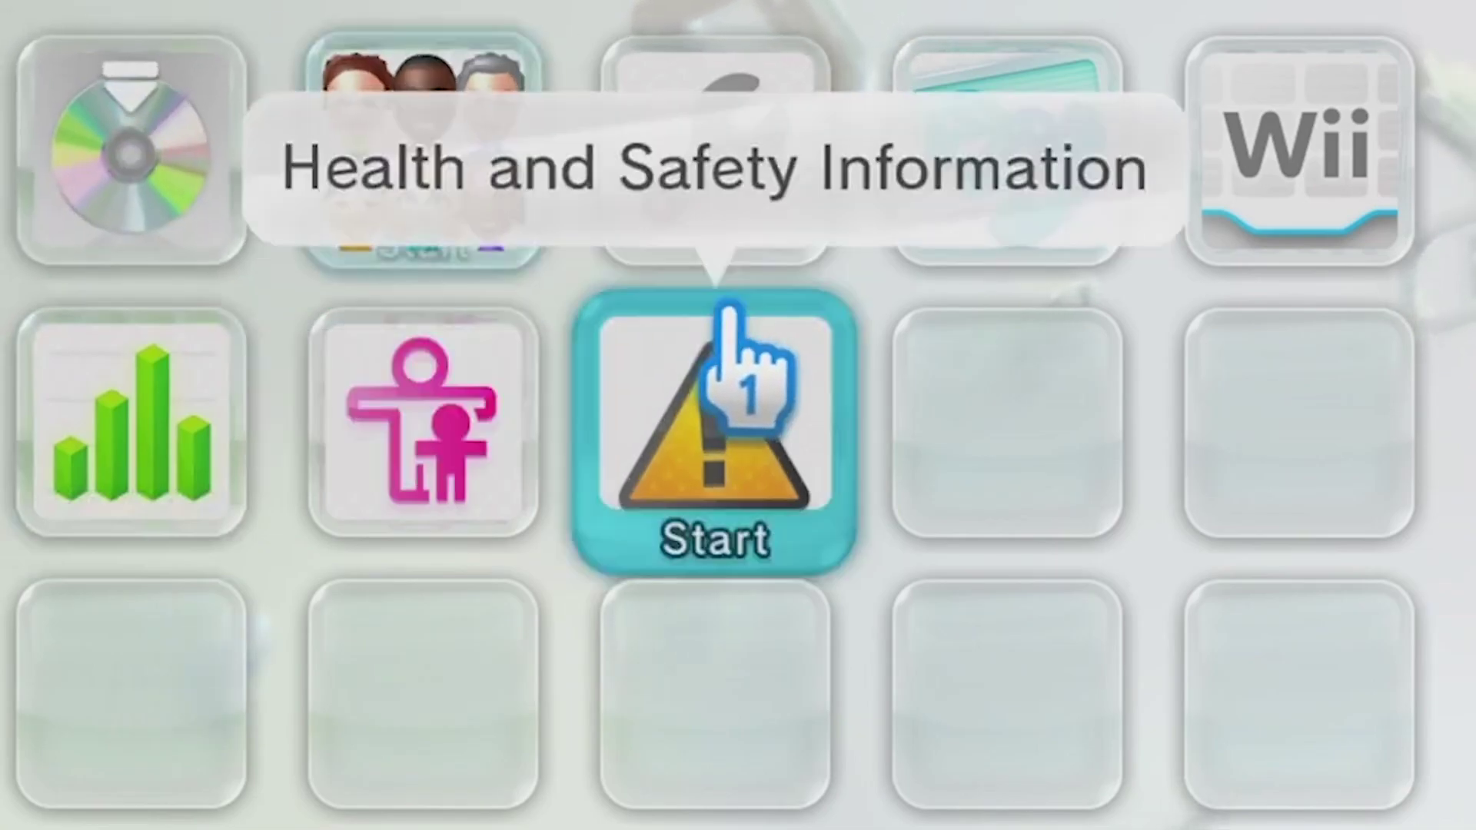
- Start Health and Safety Information, run the installer environment, and switch the system boot option to PayloadLoader
{"action": "left_click", "coordinate": [745, 409]}
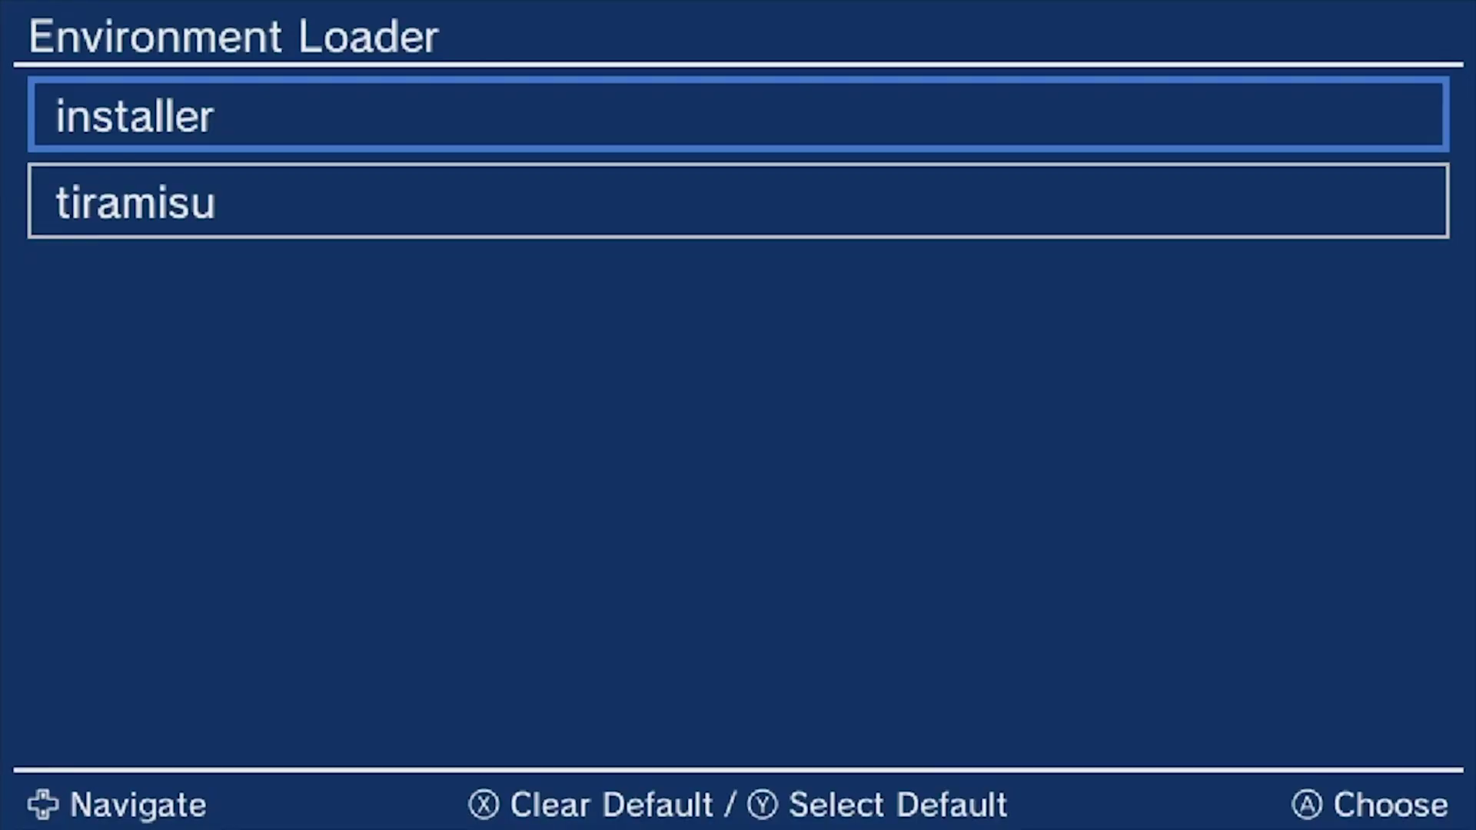
{"action": "key", "text": "Return"}
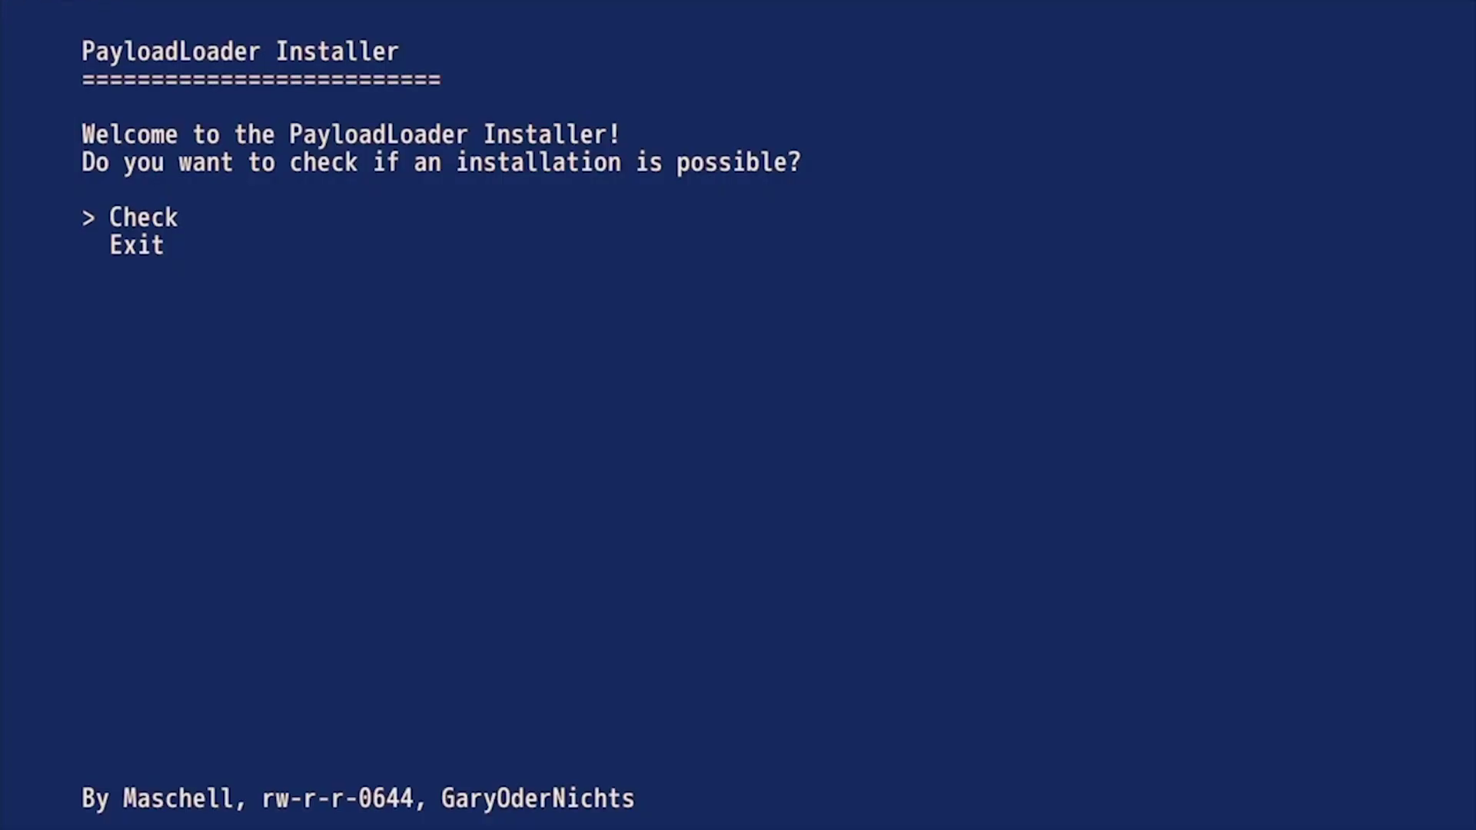
{"action": "key", "text": "Return"}
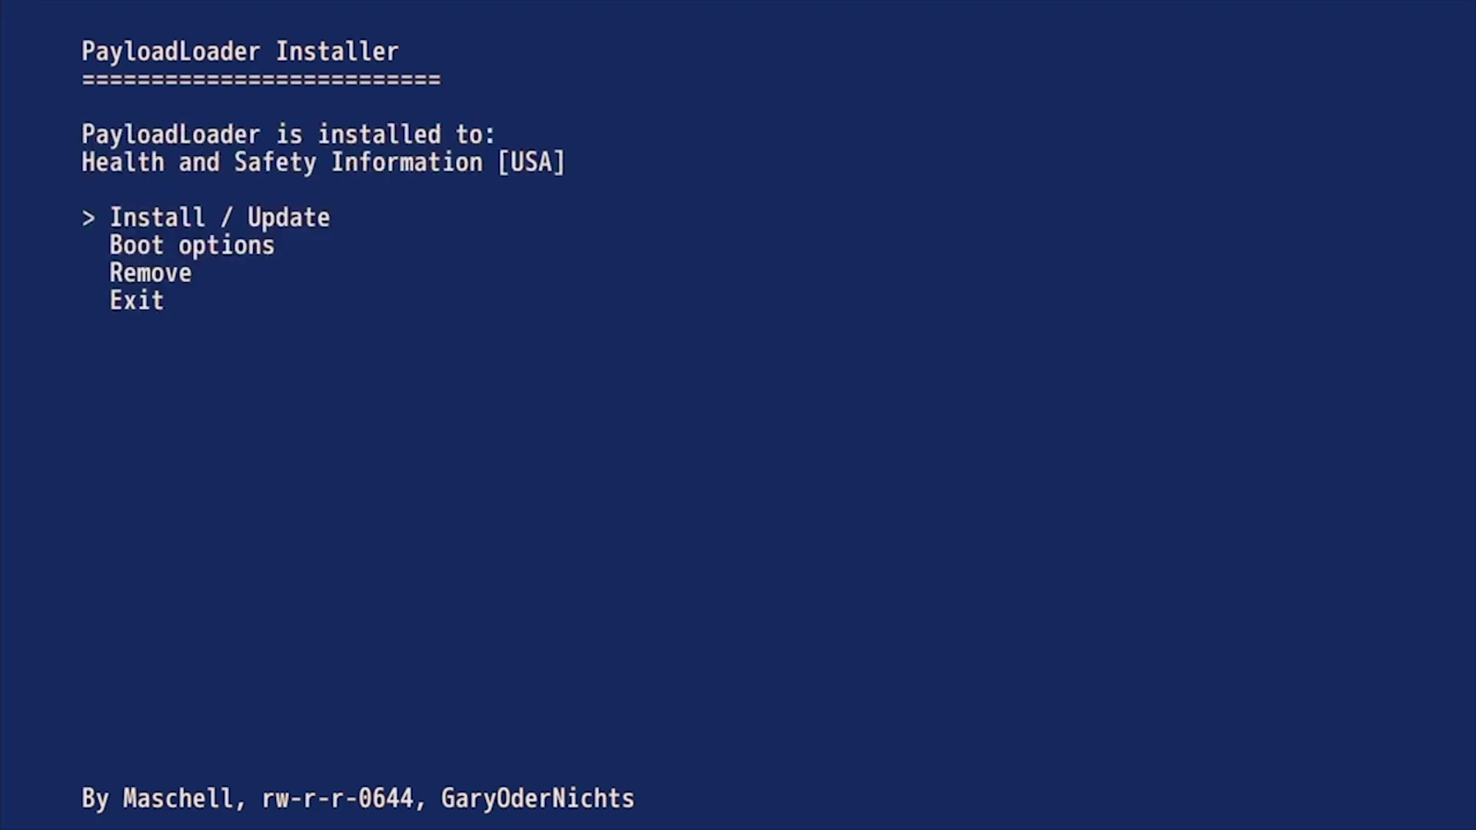
{"action": "key", "text": "Down"}
{"action": "key", "text": "Return"}
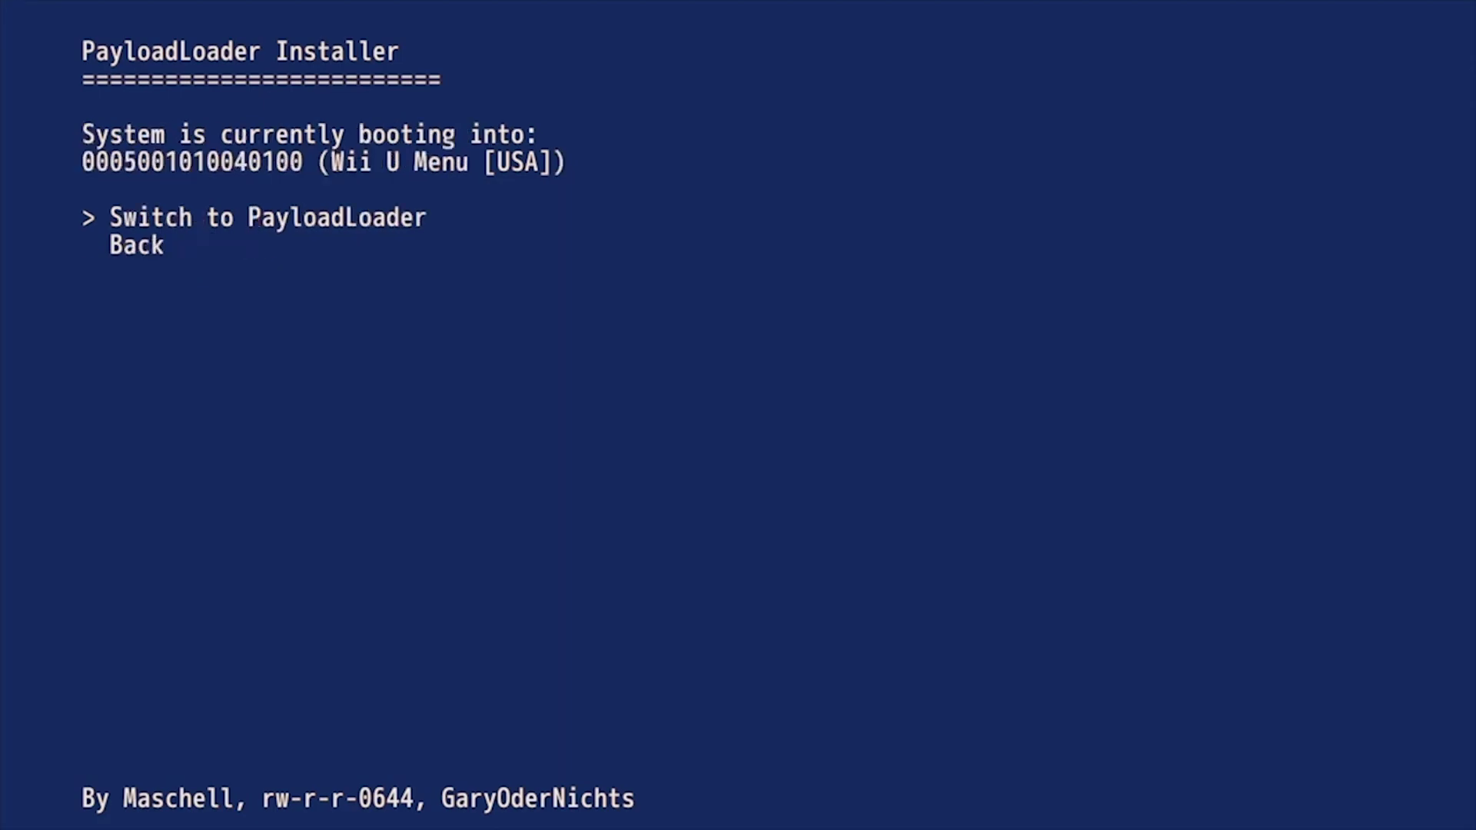
{"action": "key", "text": "Return"}
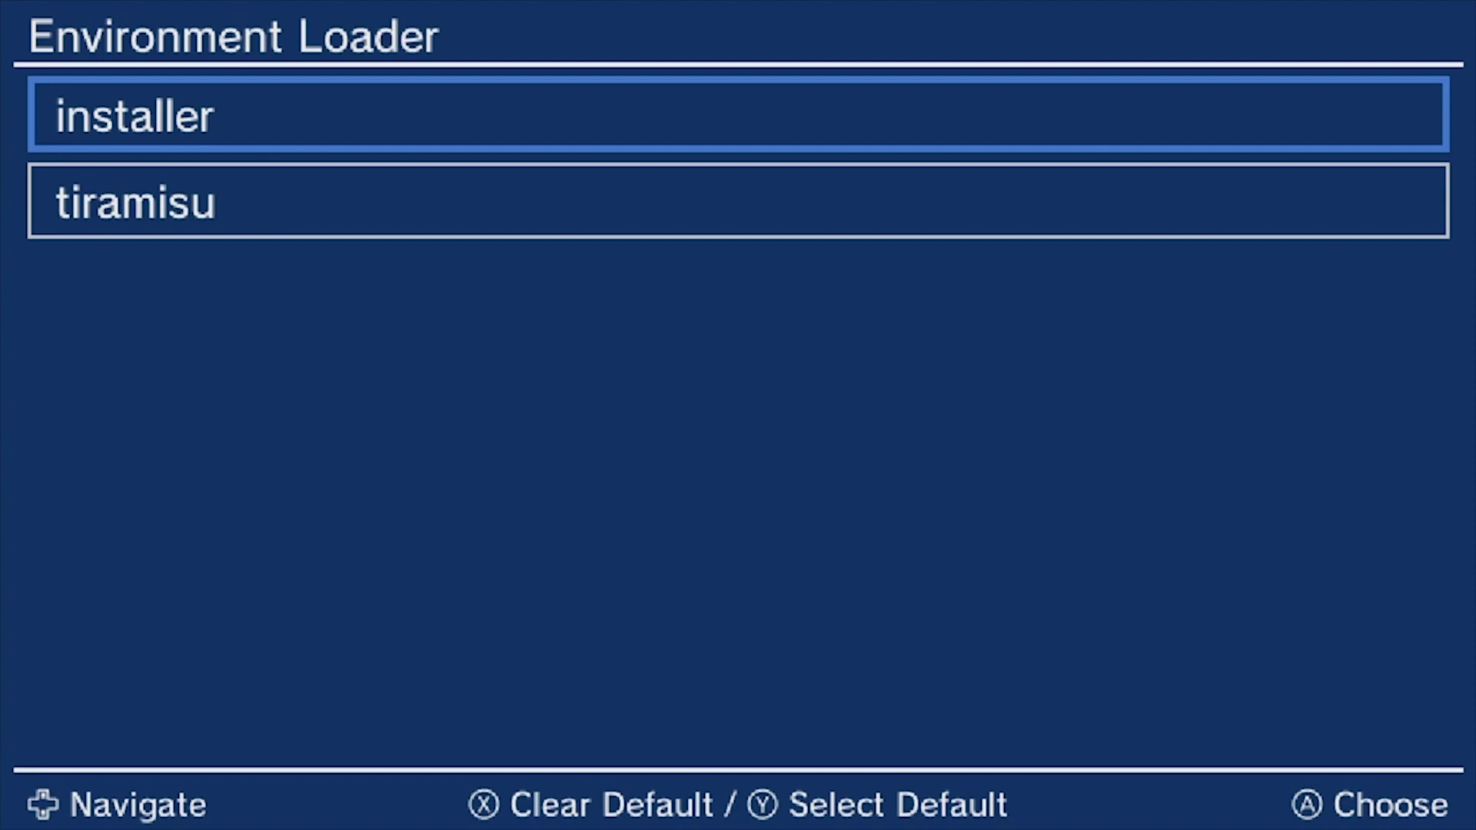
- Make tiramisu the default environment, load it past the update folder warning, and set Wii U Menu to autoboot
{"action": "key", "text": "Down"}
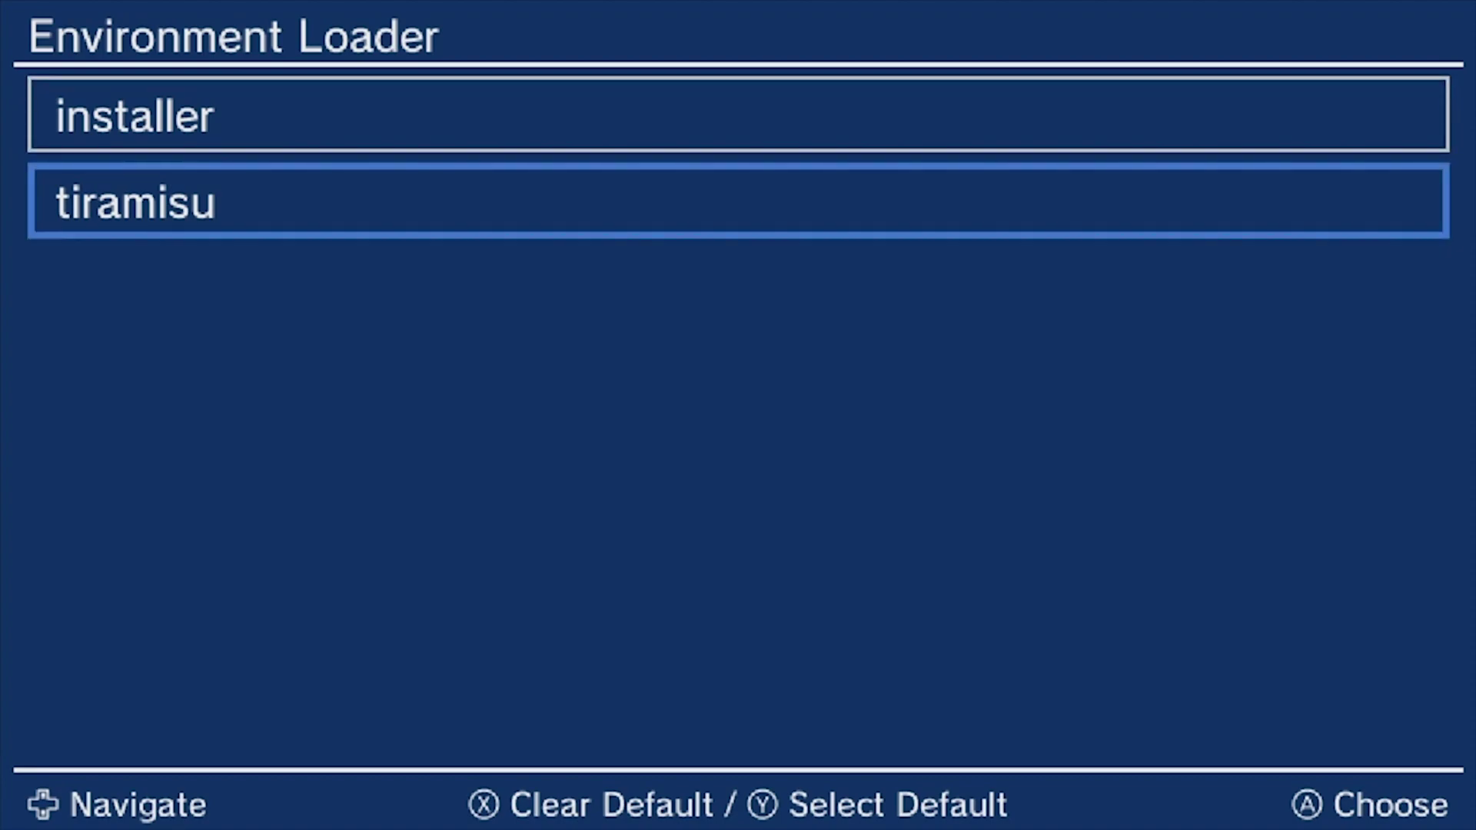
{"action": "key", "text": "y"}
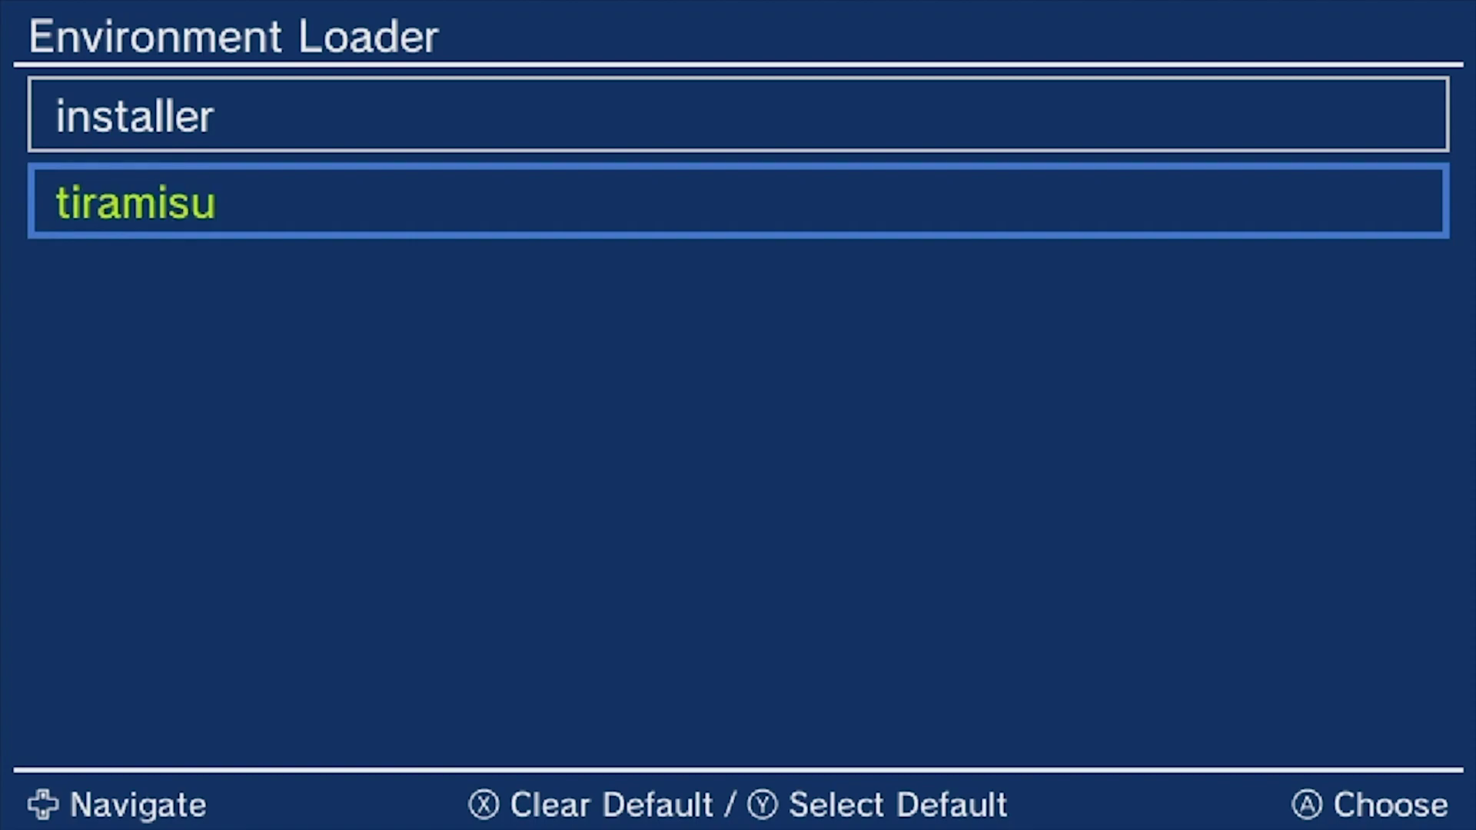
{"action": "key", "text": "Return"}
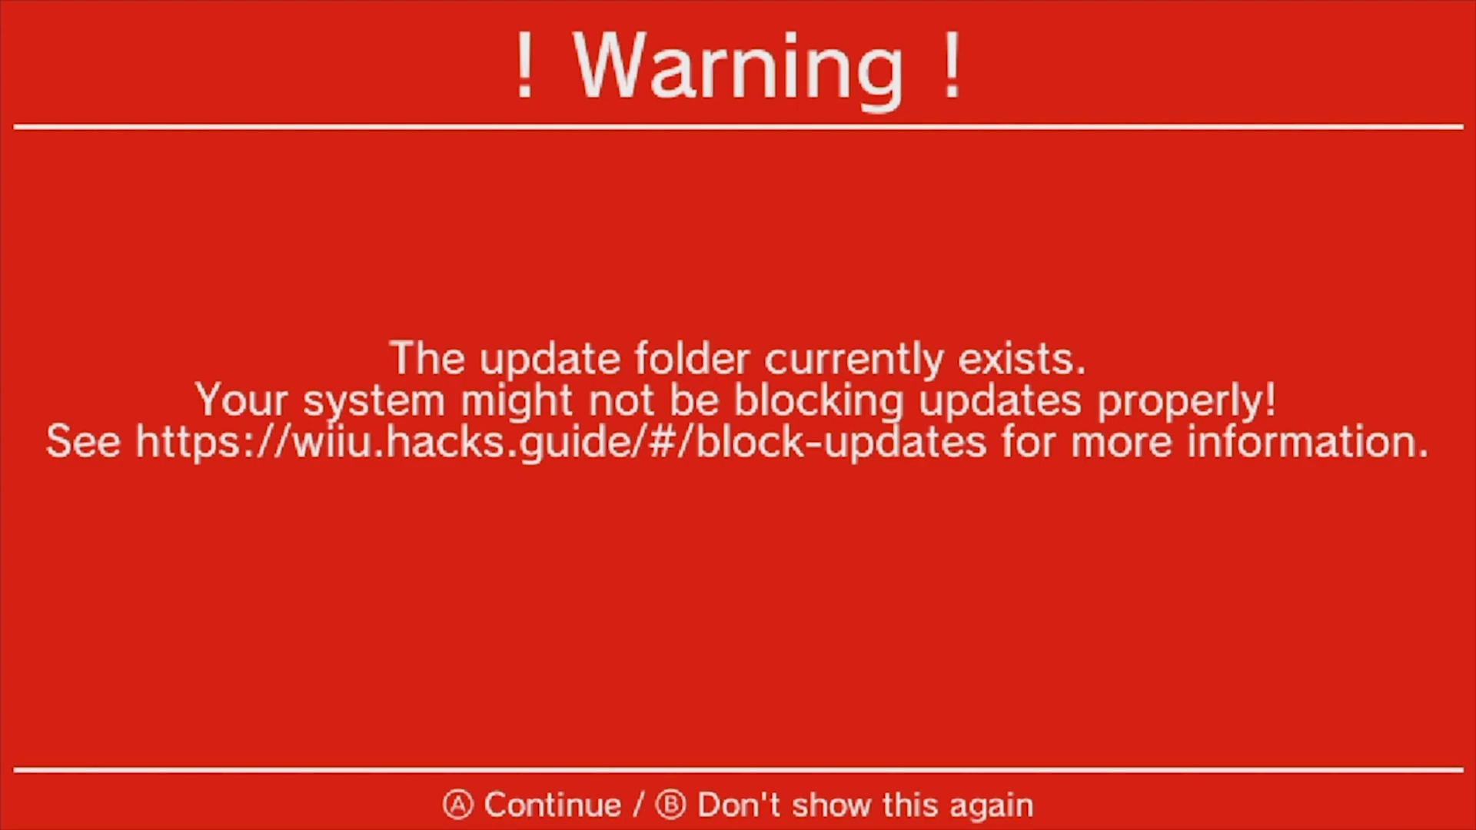
{"action": "key", "text": "a"}
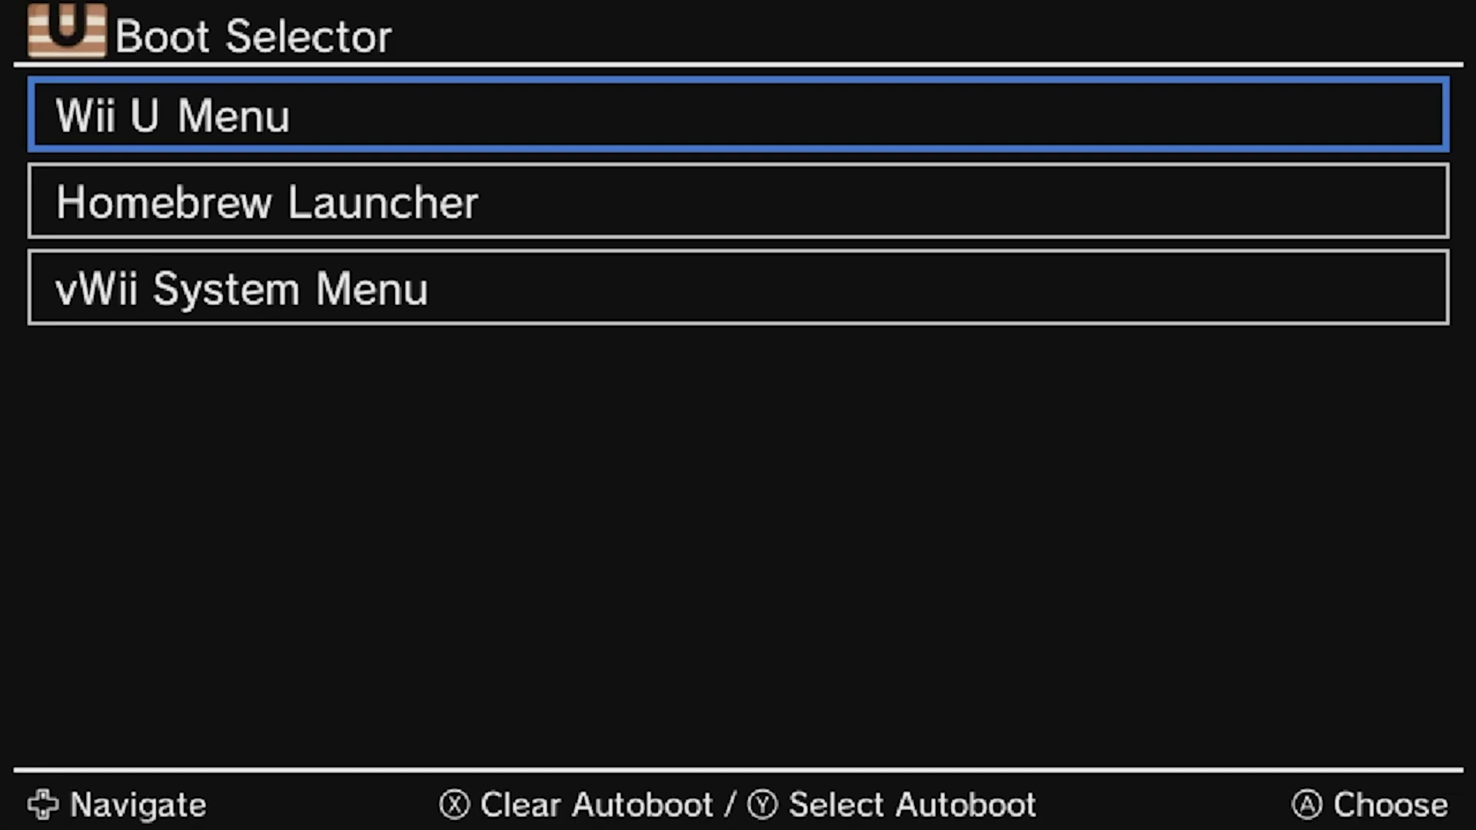
{"action": "key", "text": "y"}
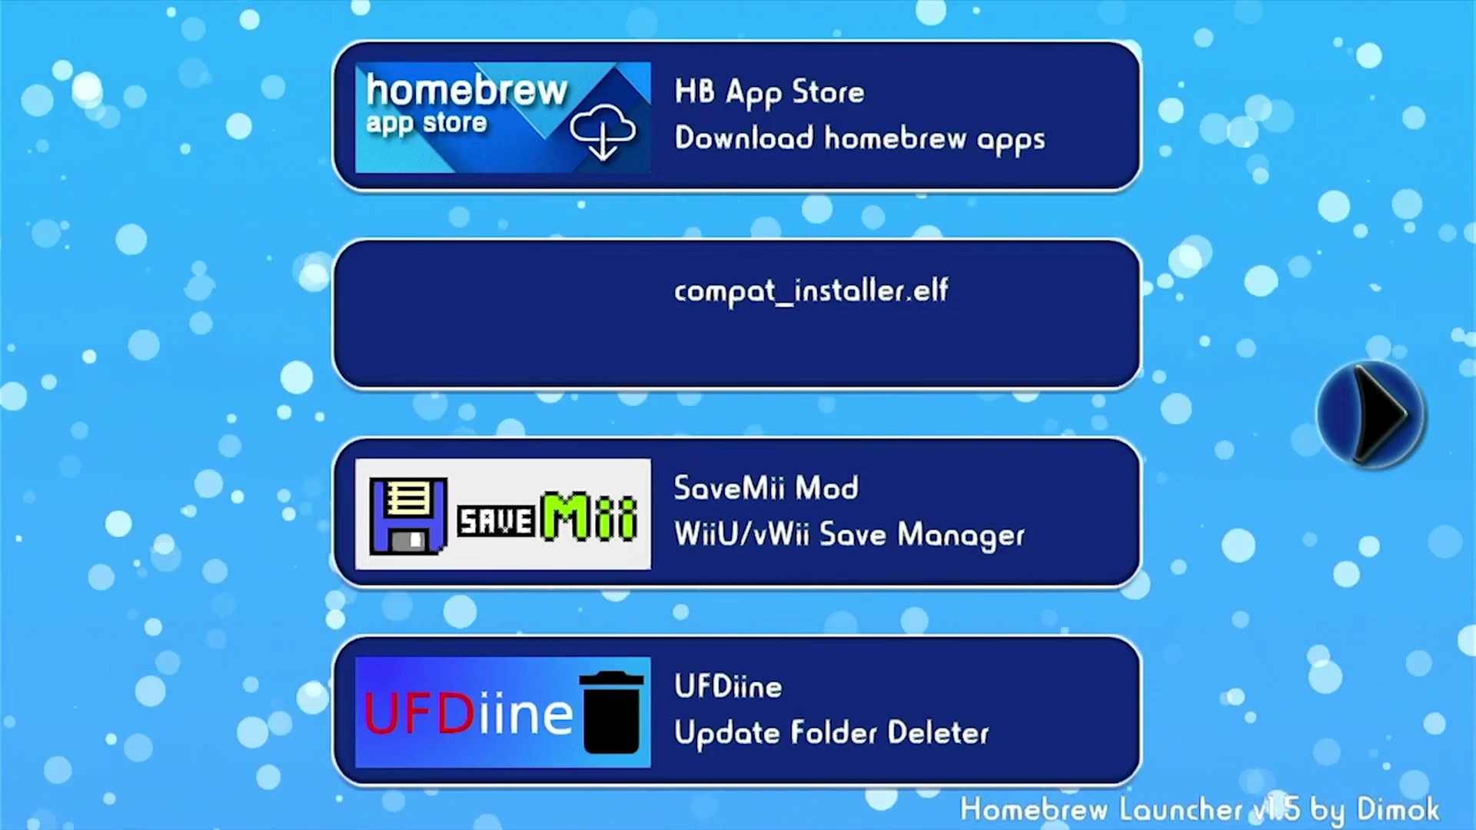
- Launch UFDiine from the Homebrew Launcher and delete the update folder to block system updates
{"action": "left_click", "coordinate": [736, 712]}
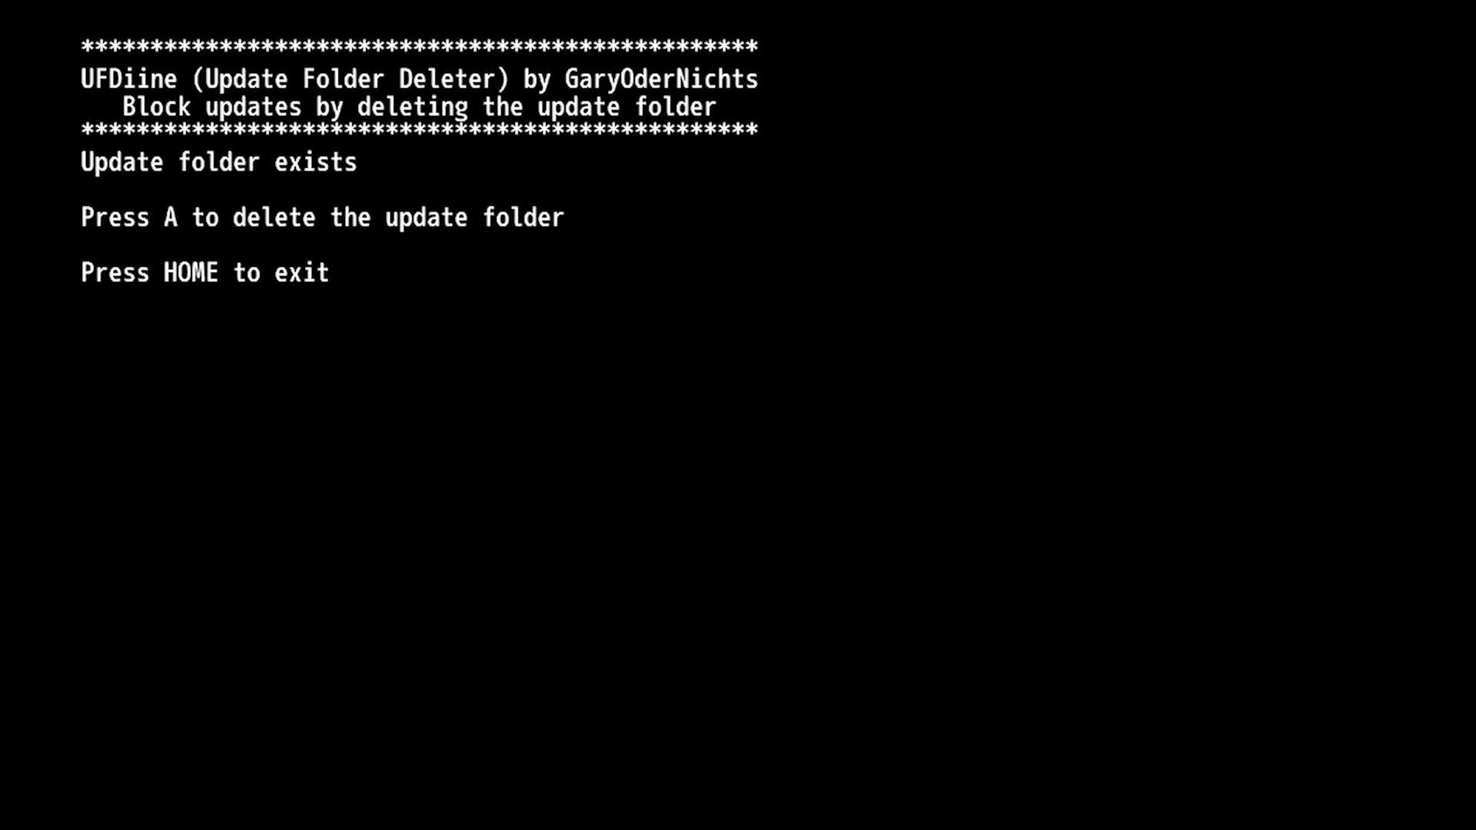
{"action": "key", "text": "a"}
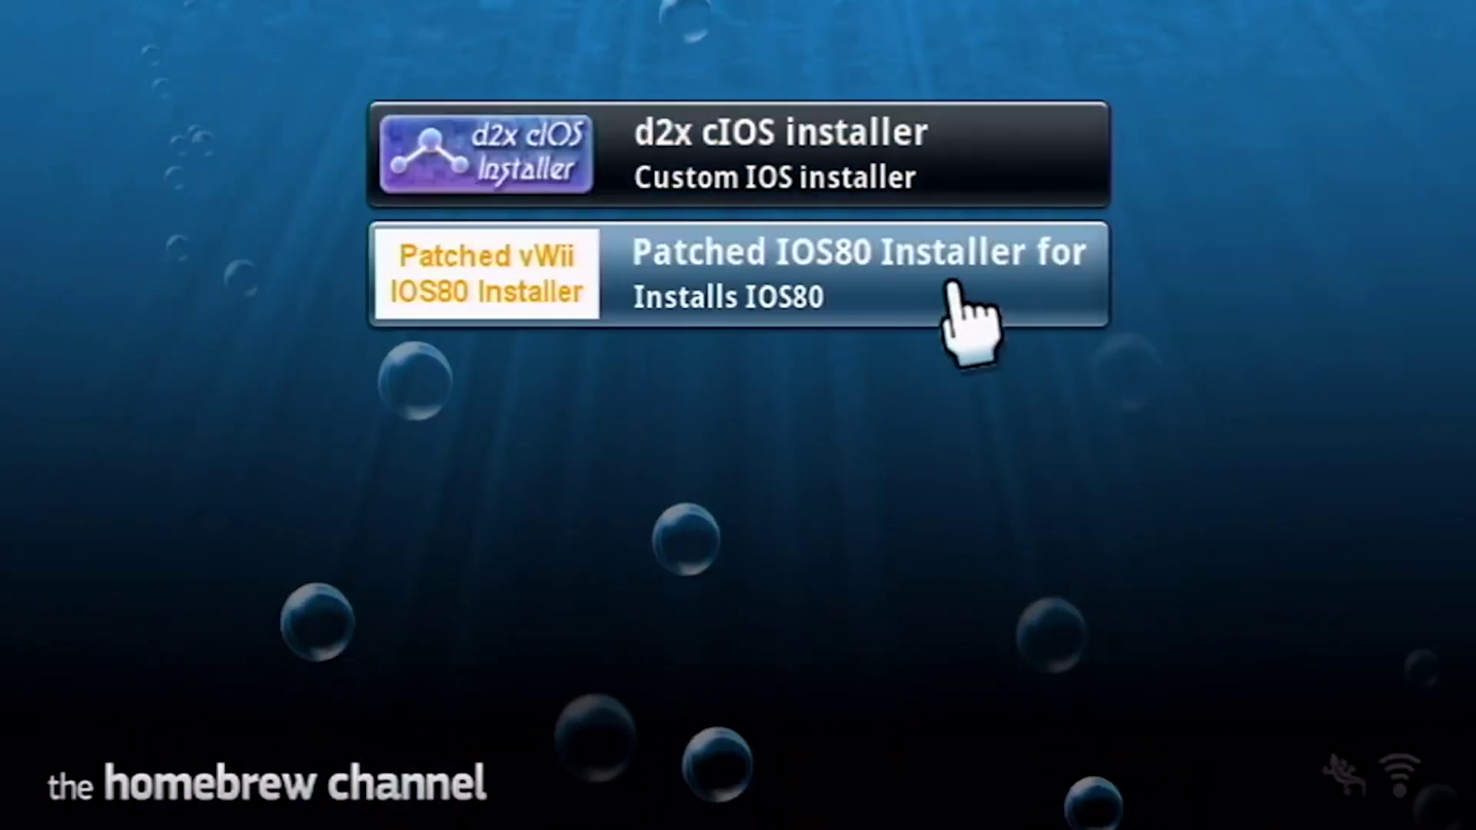
- Run the d2x cIOS installer and install cIOS v10 beta52 d2x-v10-beta52-vWii with base 57 in slot 249
{"action": "left_click", "coordinate": [899, 158]}
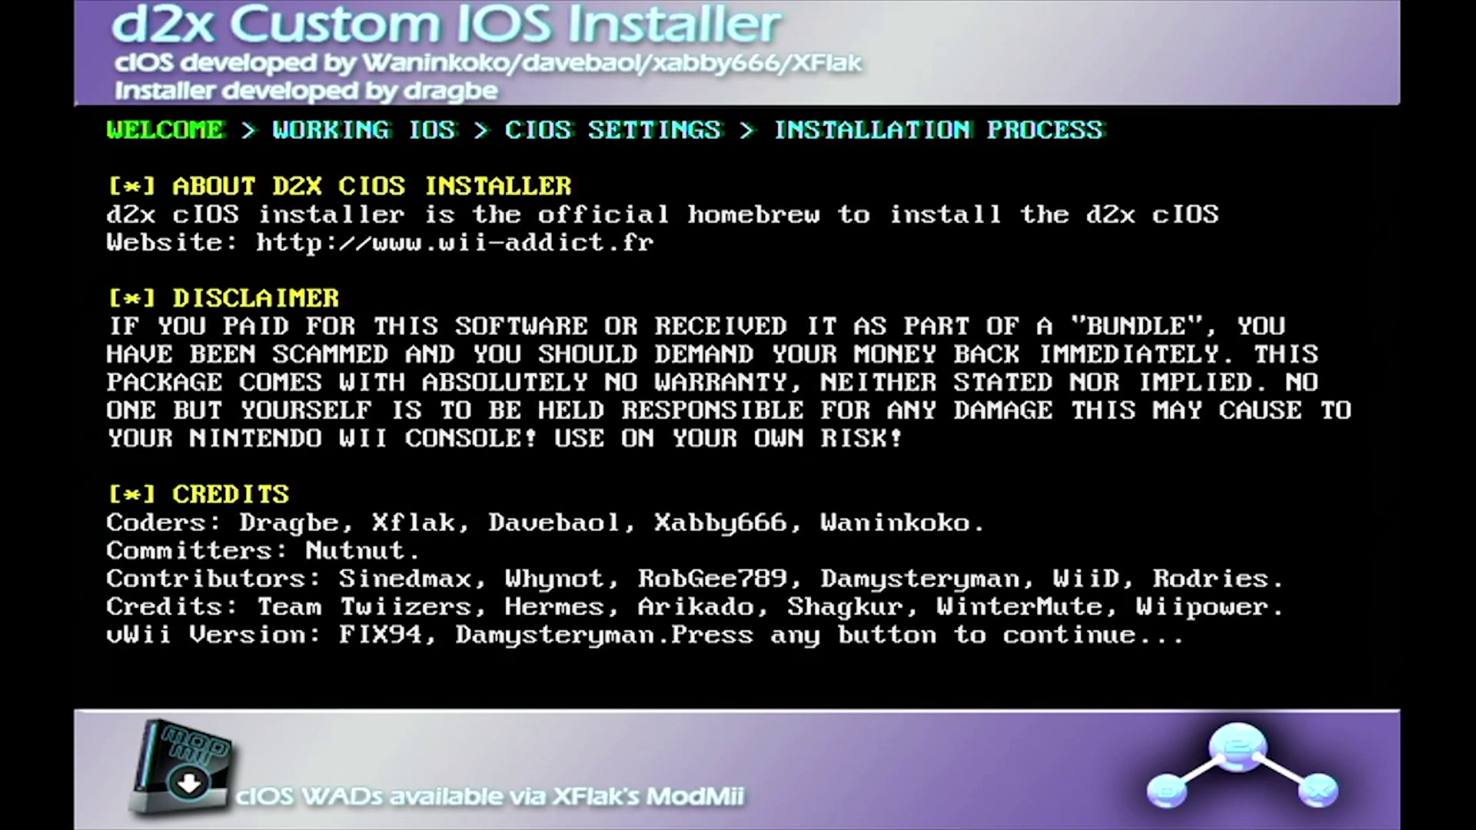
{"action": "key", "text": "a"}
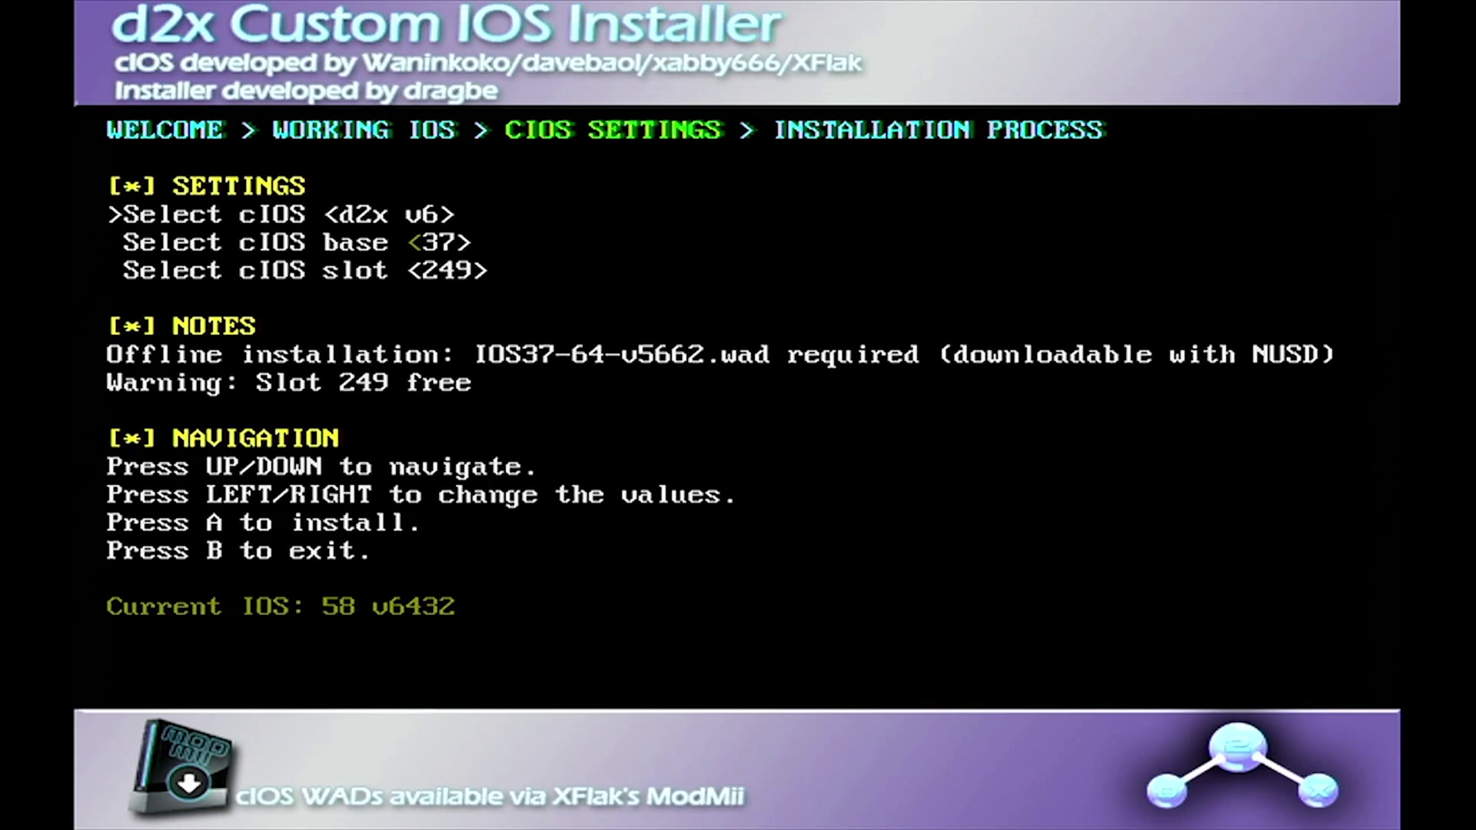
{"action": "key", "text": "Down"}
{"action": "key", "text": "Down"}
{"action": "key", "text": "Up"}
{"action": "key", "text": "Up"}
{"action": "key", "text": "Right"}
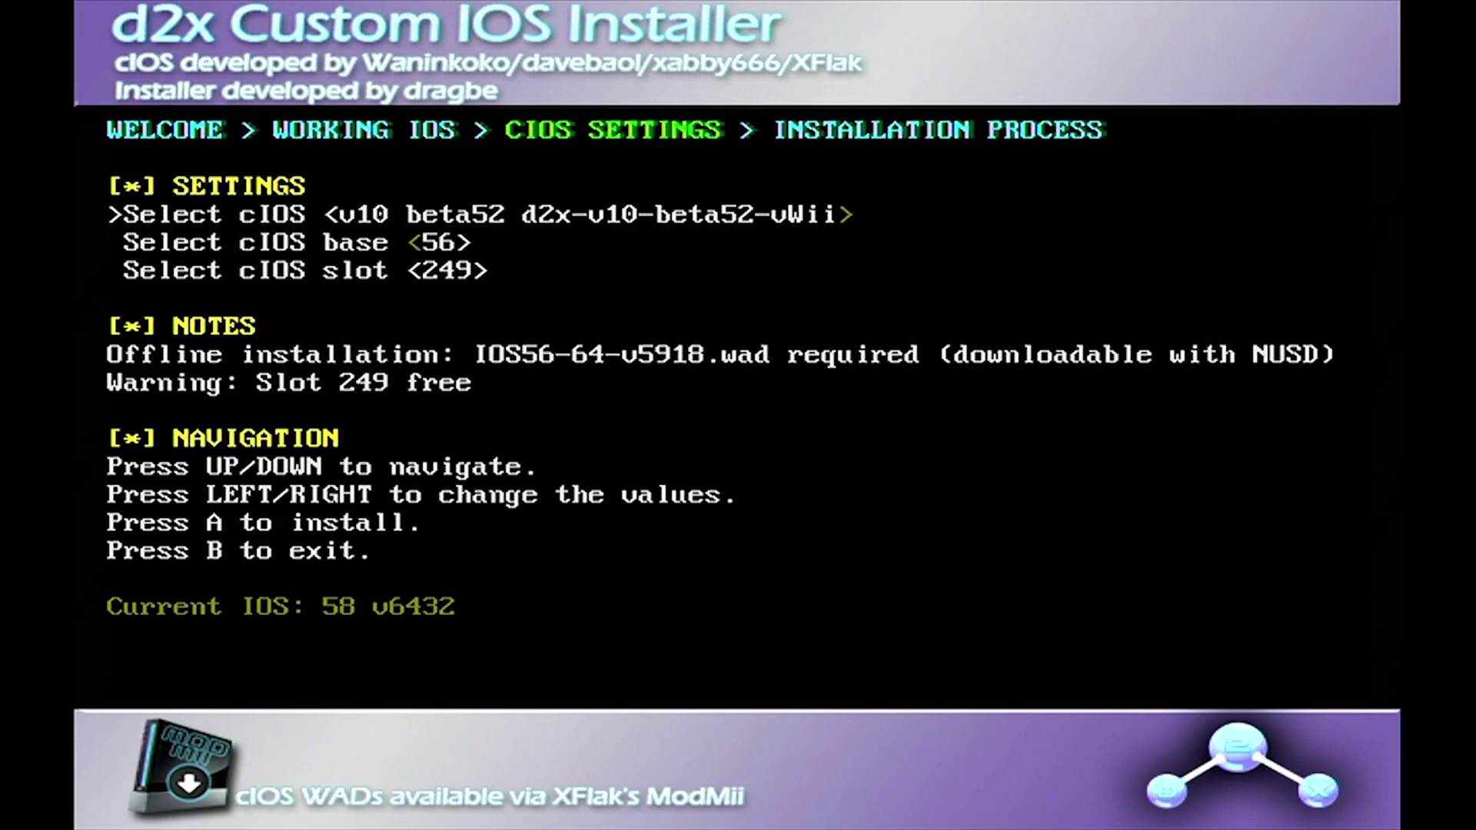
{"action": "key", "text": "Down"}
{"action": "key", "text": "Right"}
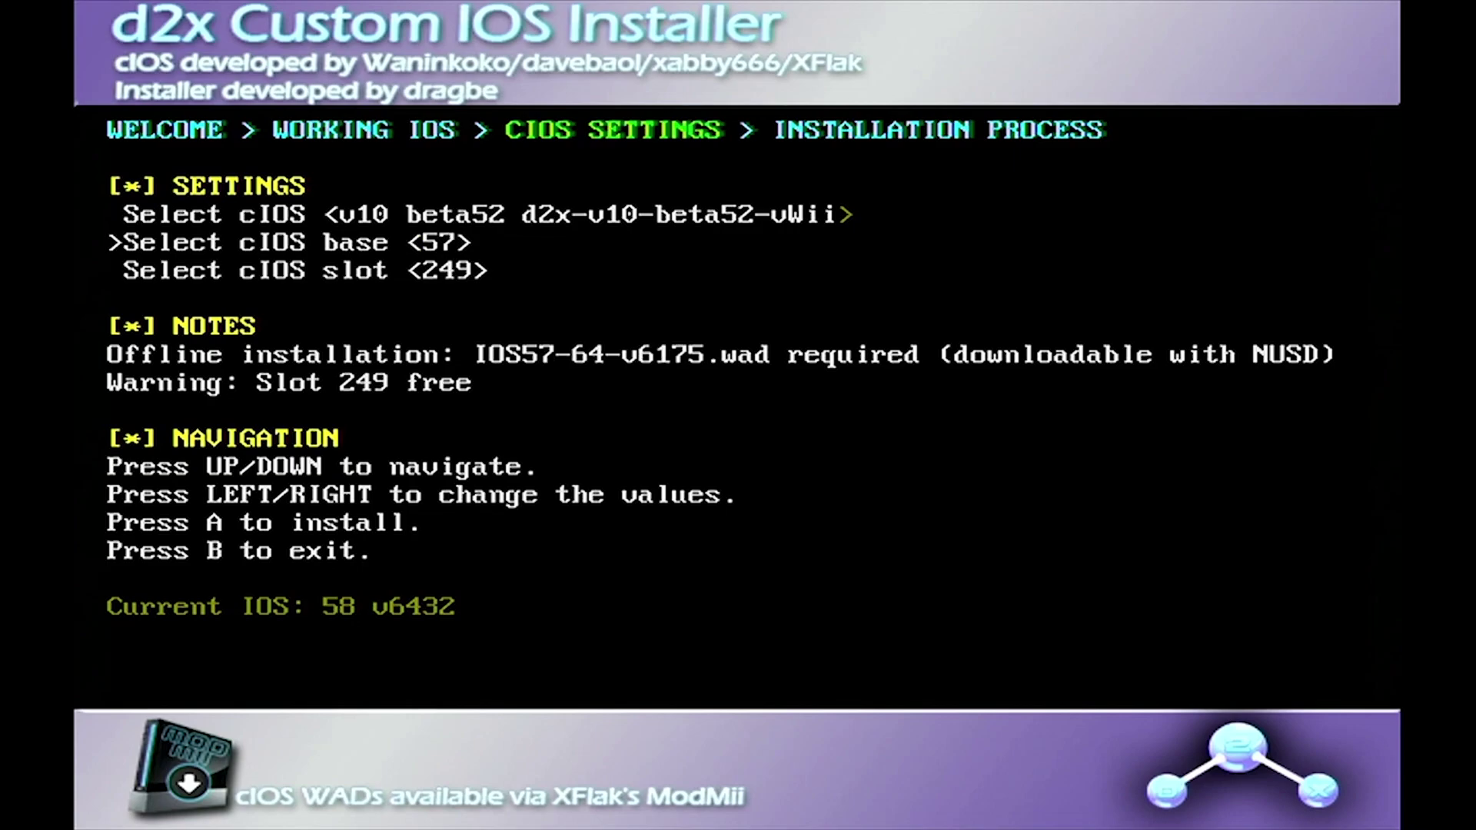
{"action": "key", "text": "Down"}
{"action": "key", "text": "a"}
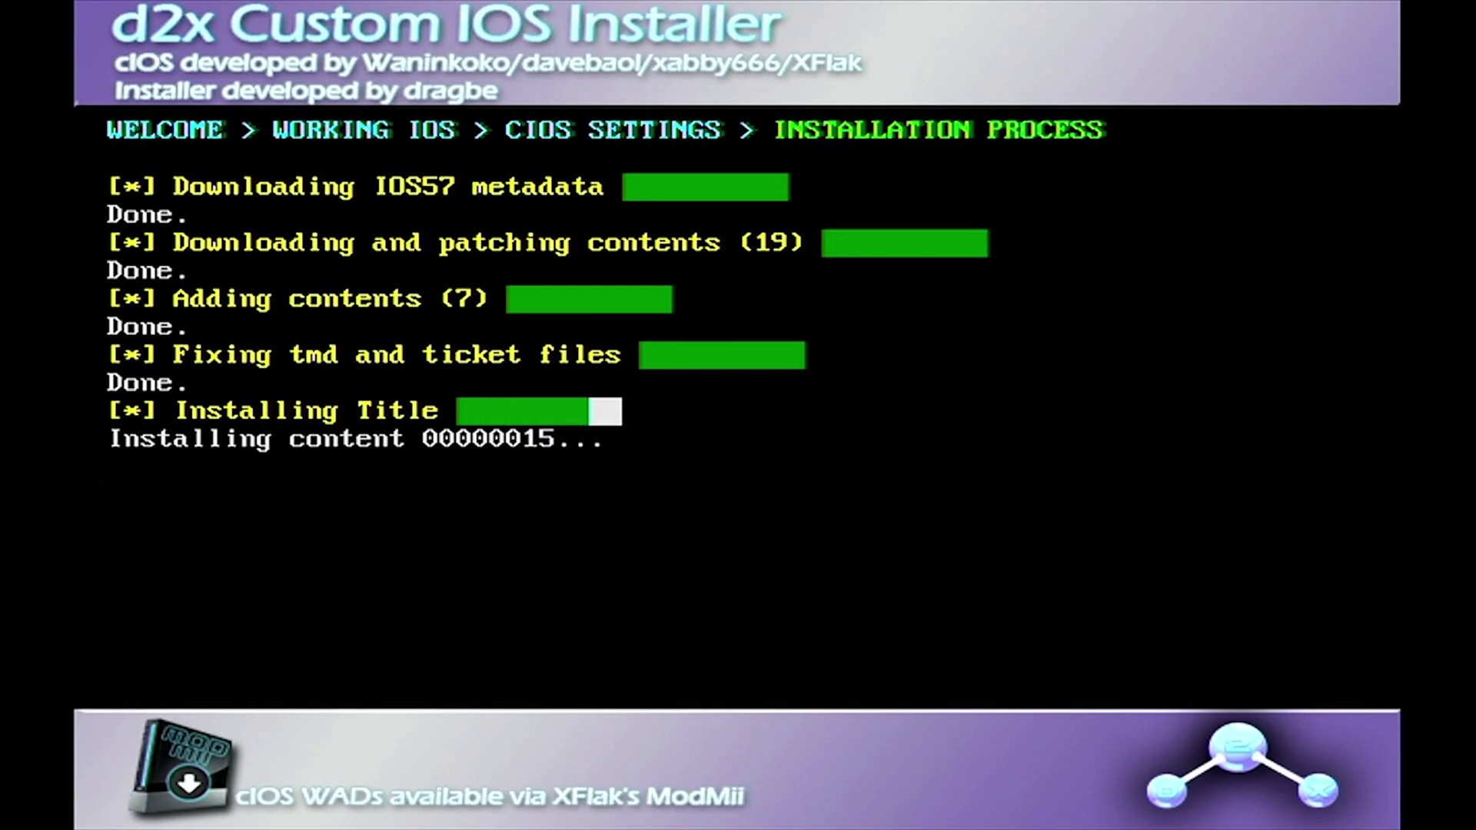
- Continue to a second cIOS installation and install v10 beta52 d2x-v10-beta52-vWii with base 56 in slot 250
{"action": "key", "text": "a"}
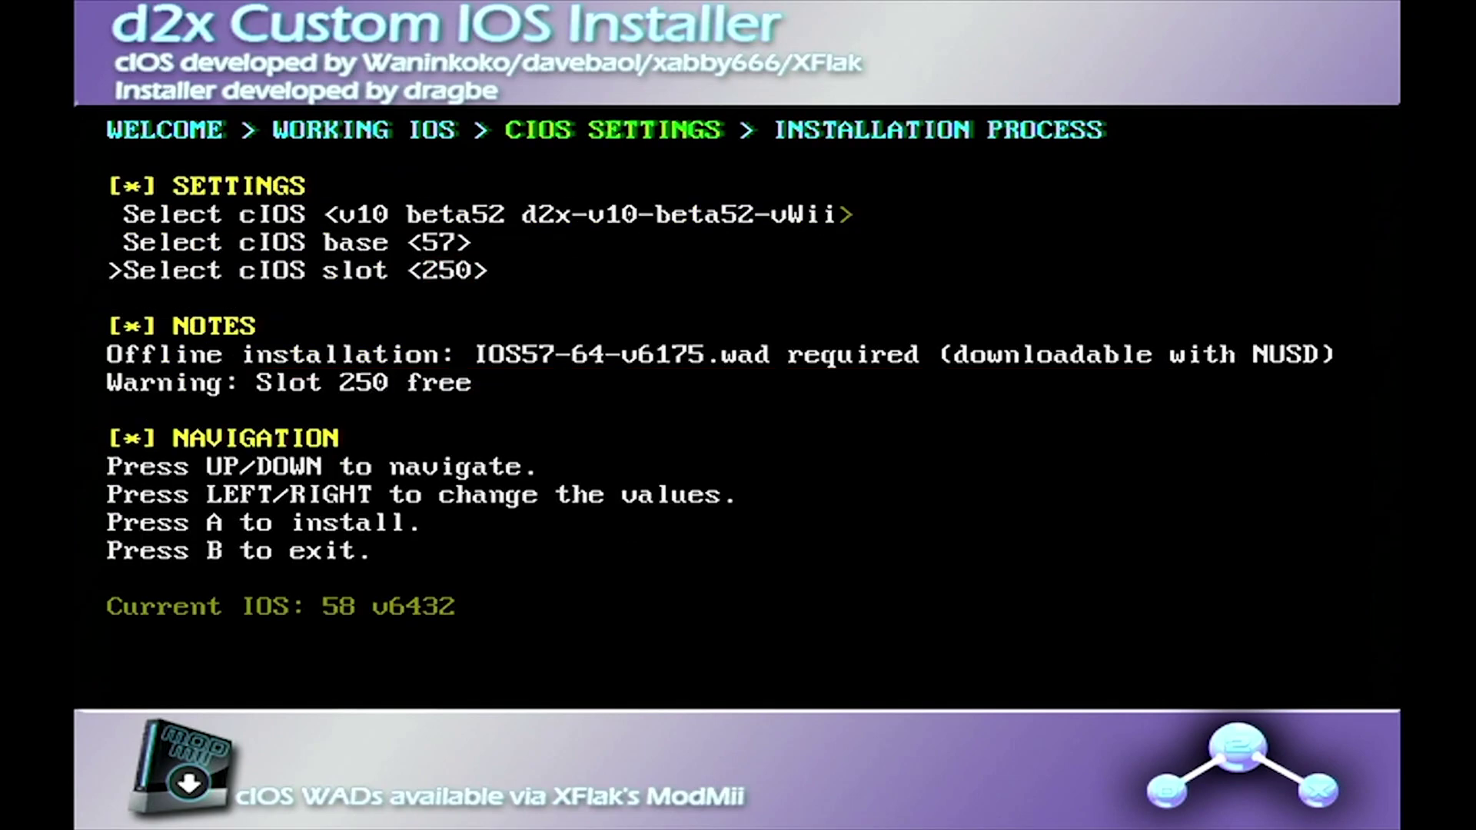
{"action": "key", "text": "Up"}
{"action": "key", "text": "Left"}
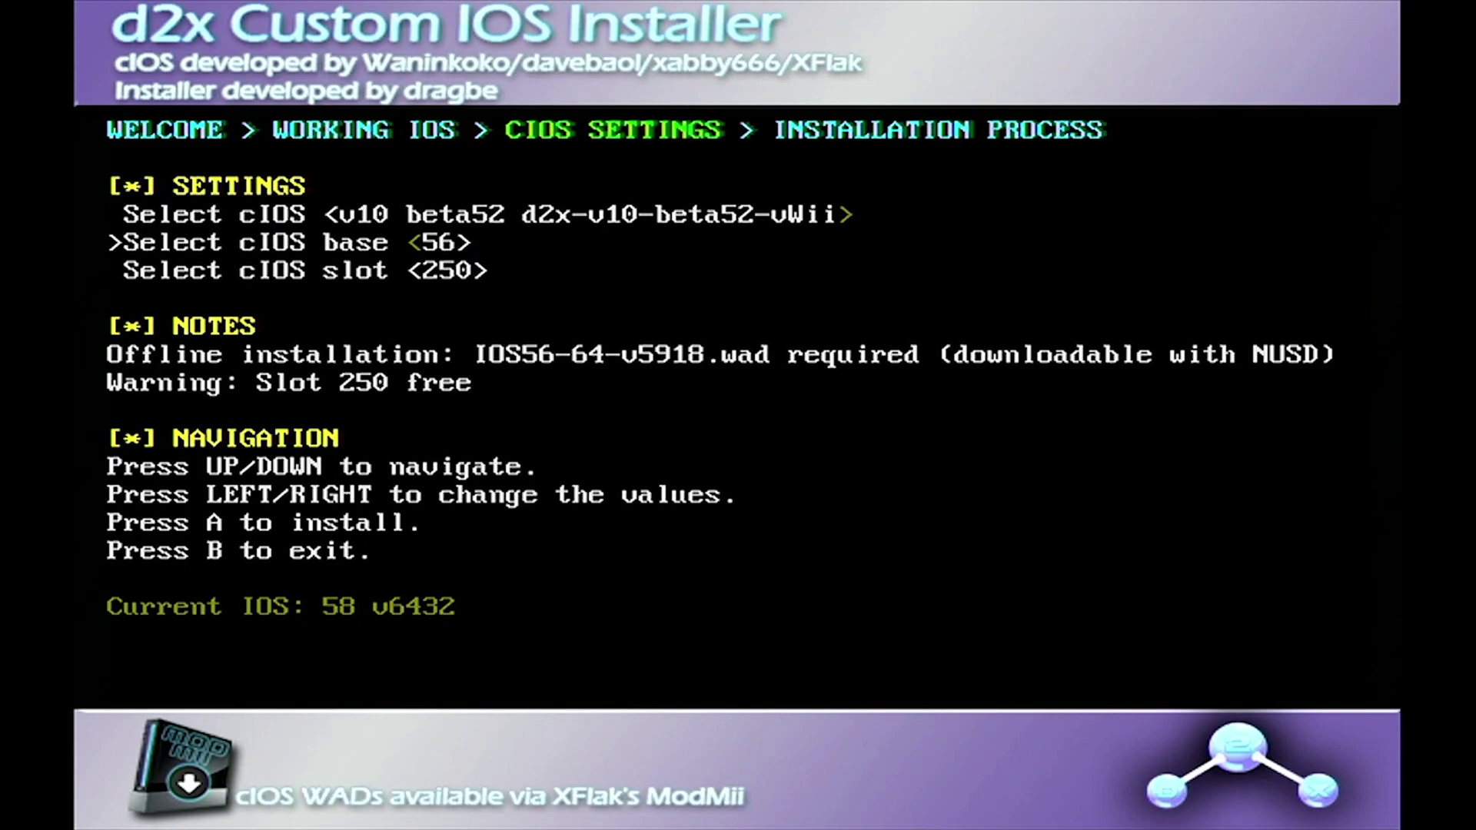
{"action": "key", "text": "a"}
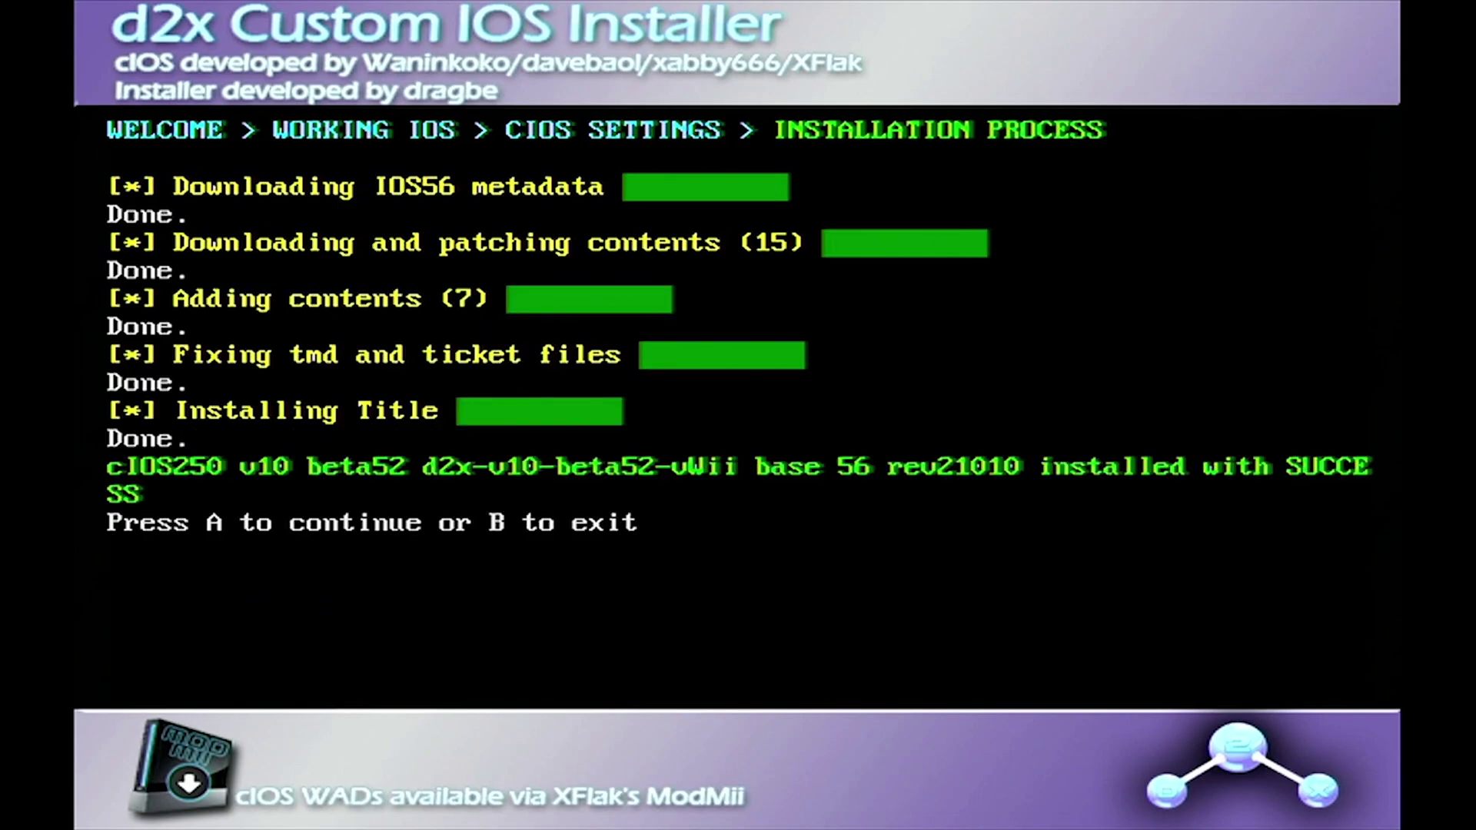
- Install cIOS v10 beta52 d2x-v10-beta52-vWii with base 58 in slot 251 and exit the d2x installer
{"action": "key", "text": "a"}
{"action": "key", "text": "Right"}
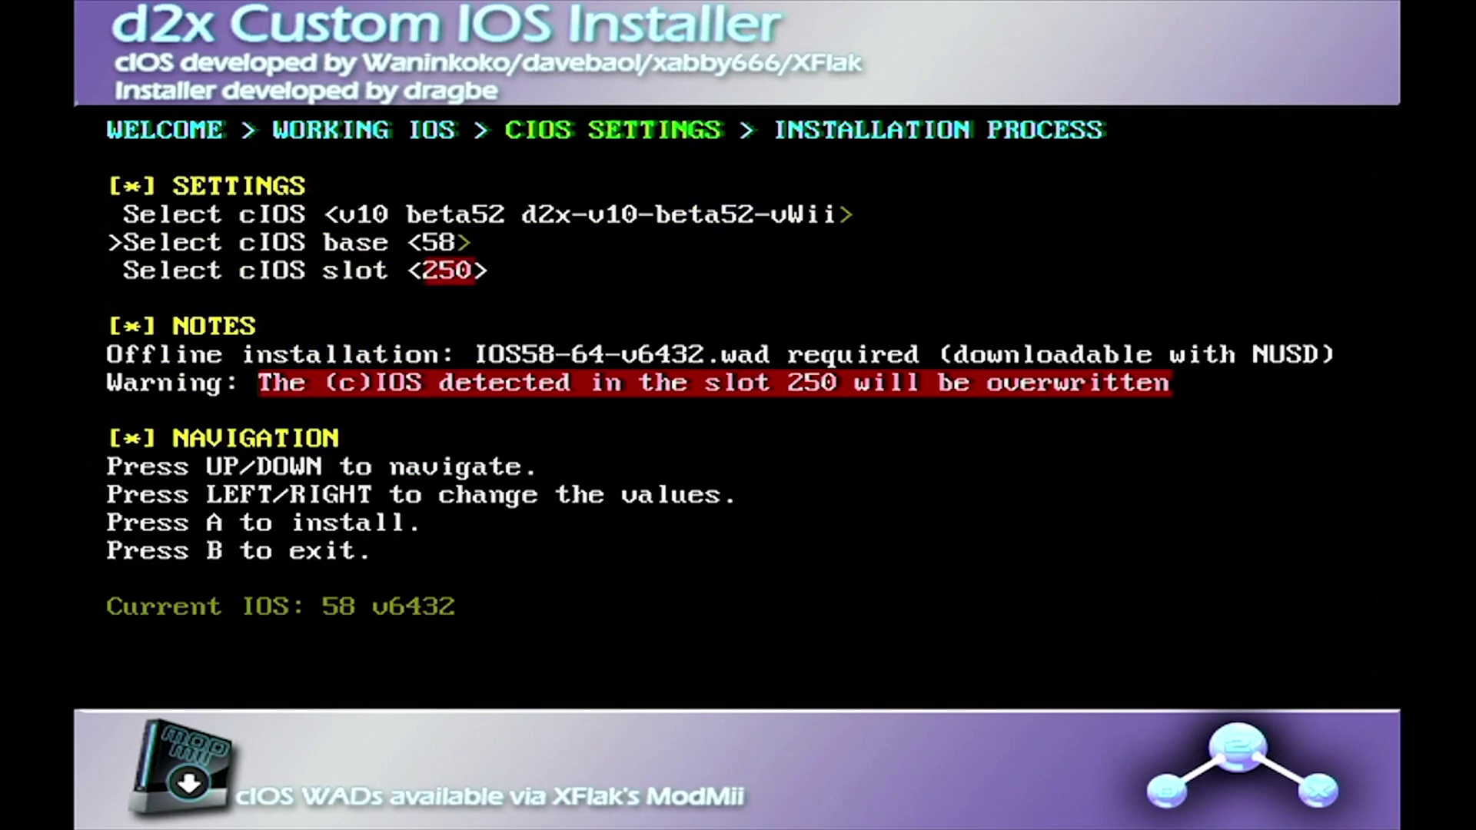
{"action": "key", "text": "Down"}
{"action": "key", "text": "Right"}
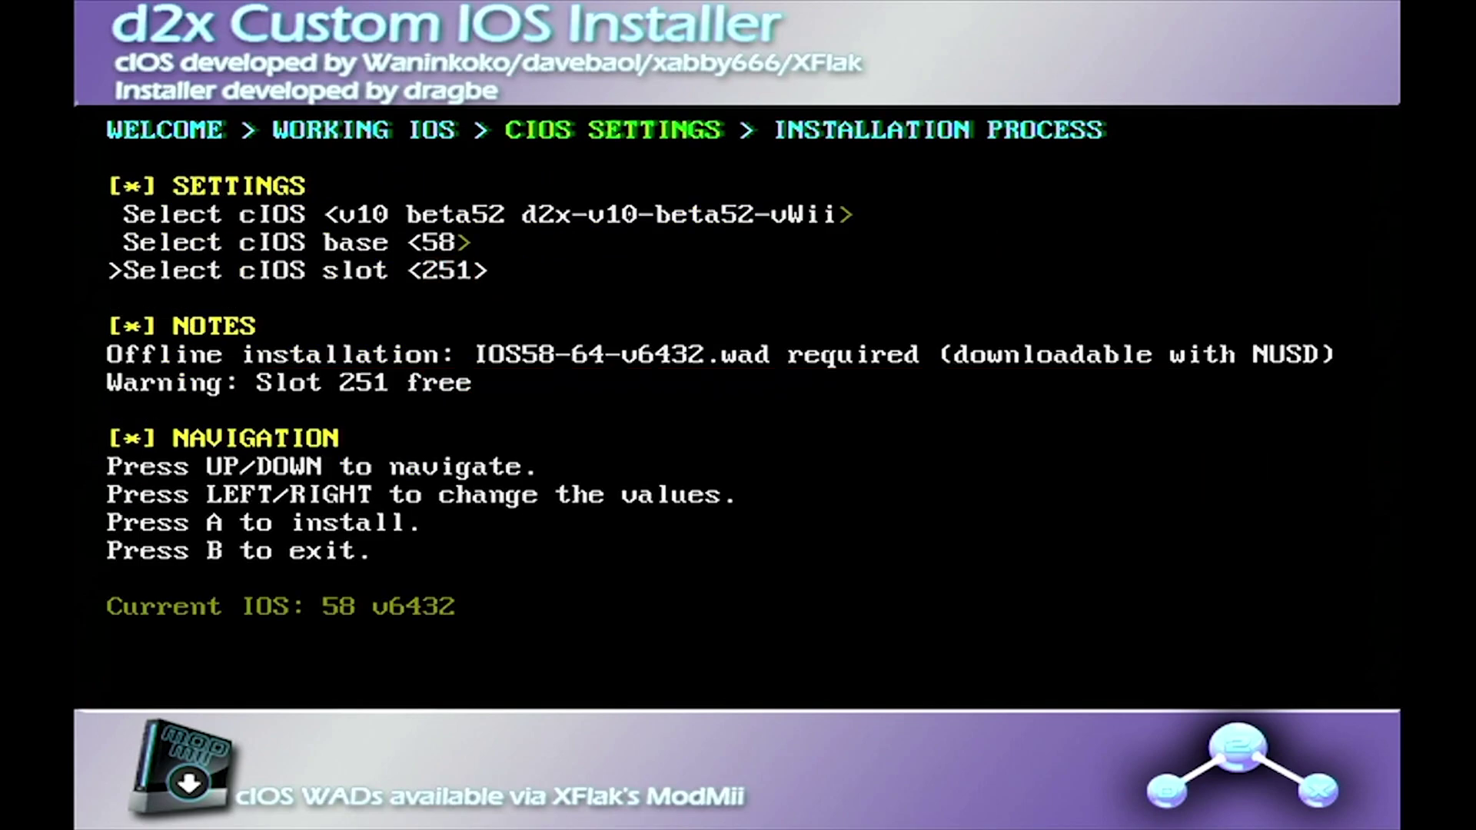
{"action": "key", "text": "a"}
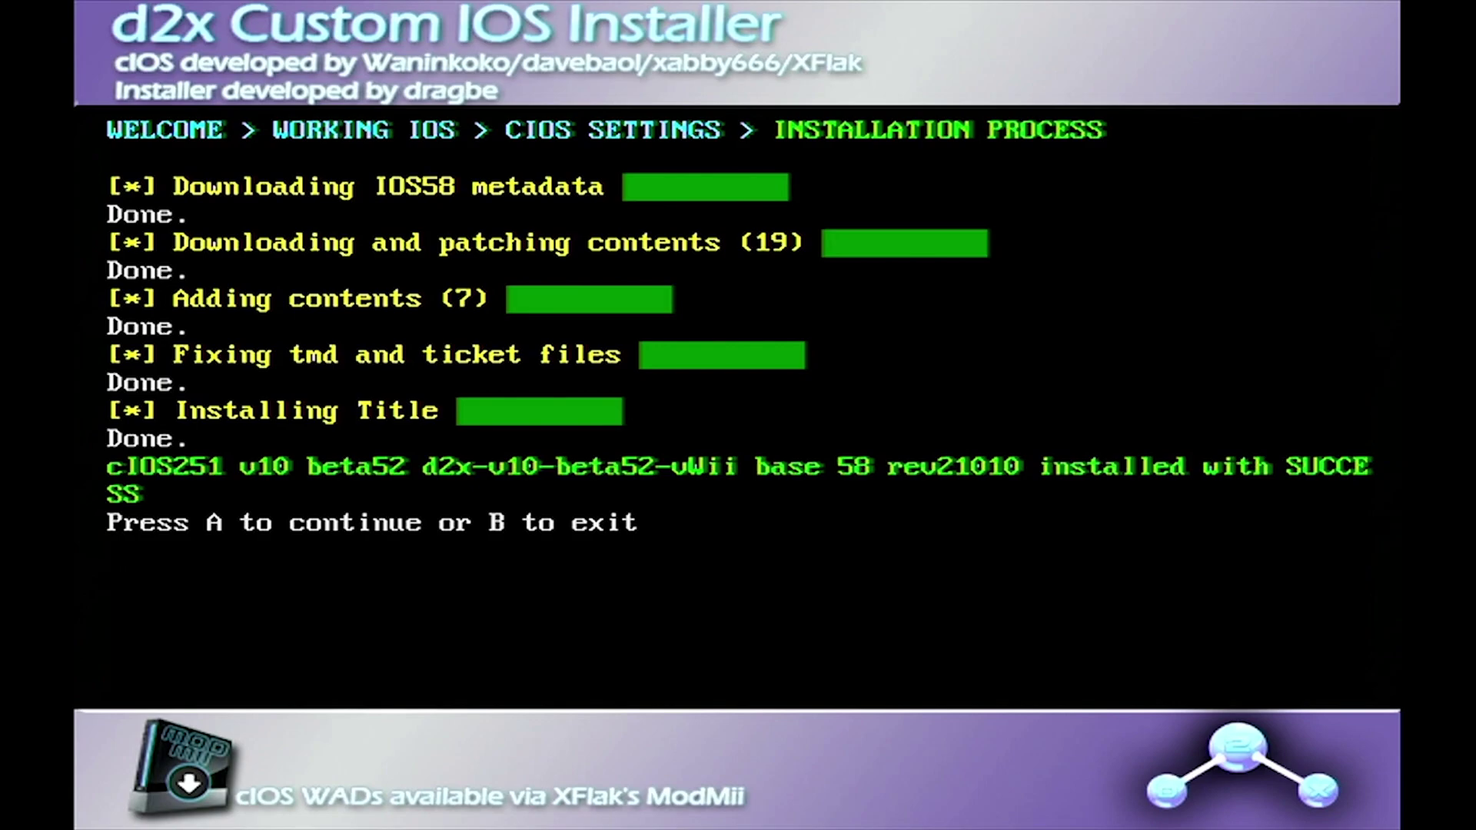
{"action": "key", "text": "b"}
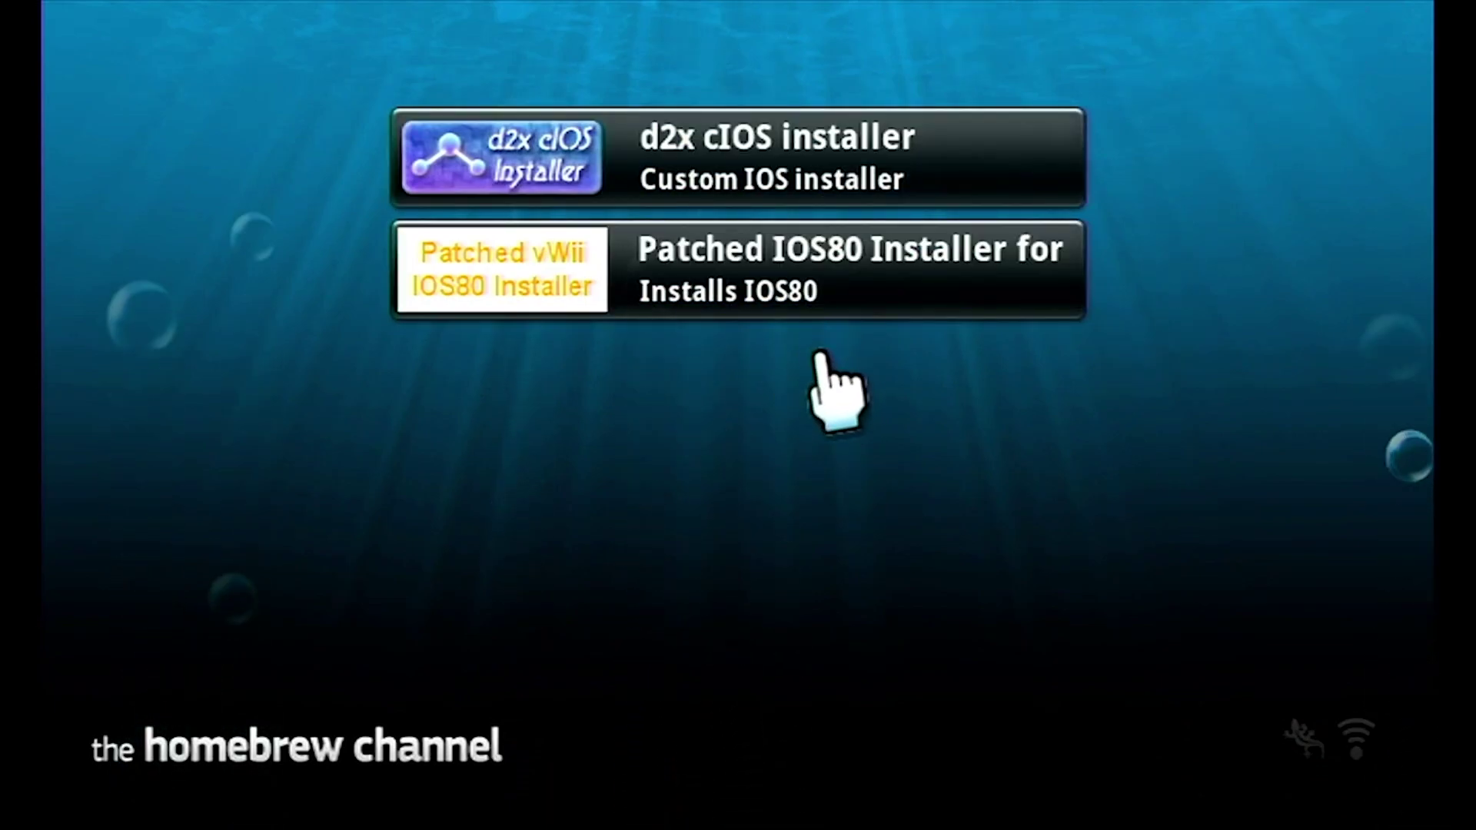
- Run the Patched IOS80 Installer for vWii, proceed with the patch, and leave the Homebrew Channel
{"action": "left_click", "coordinate": [800, 317]}
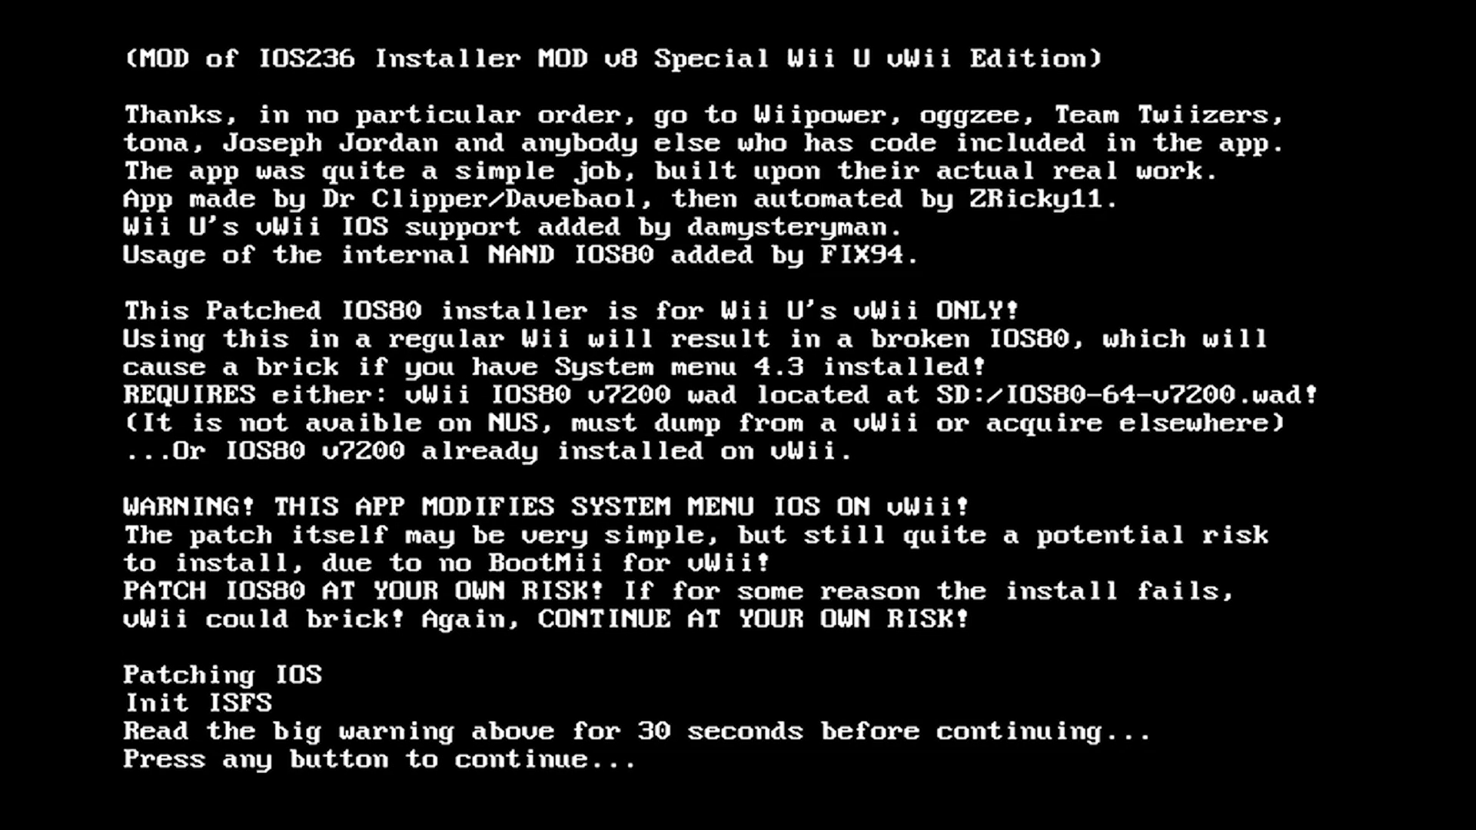
{"action": "key", "text": "a"}
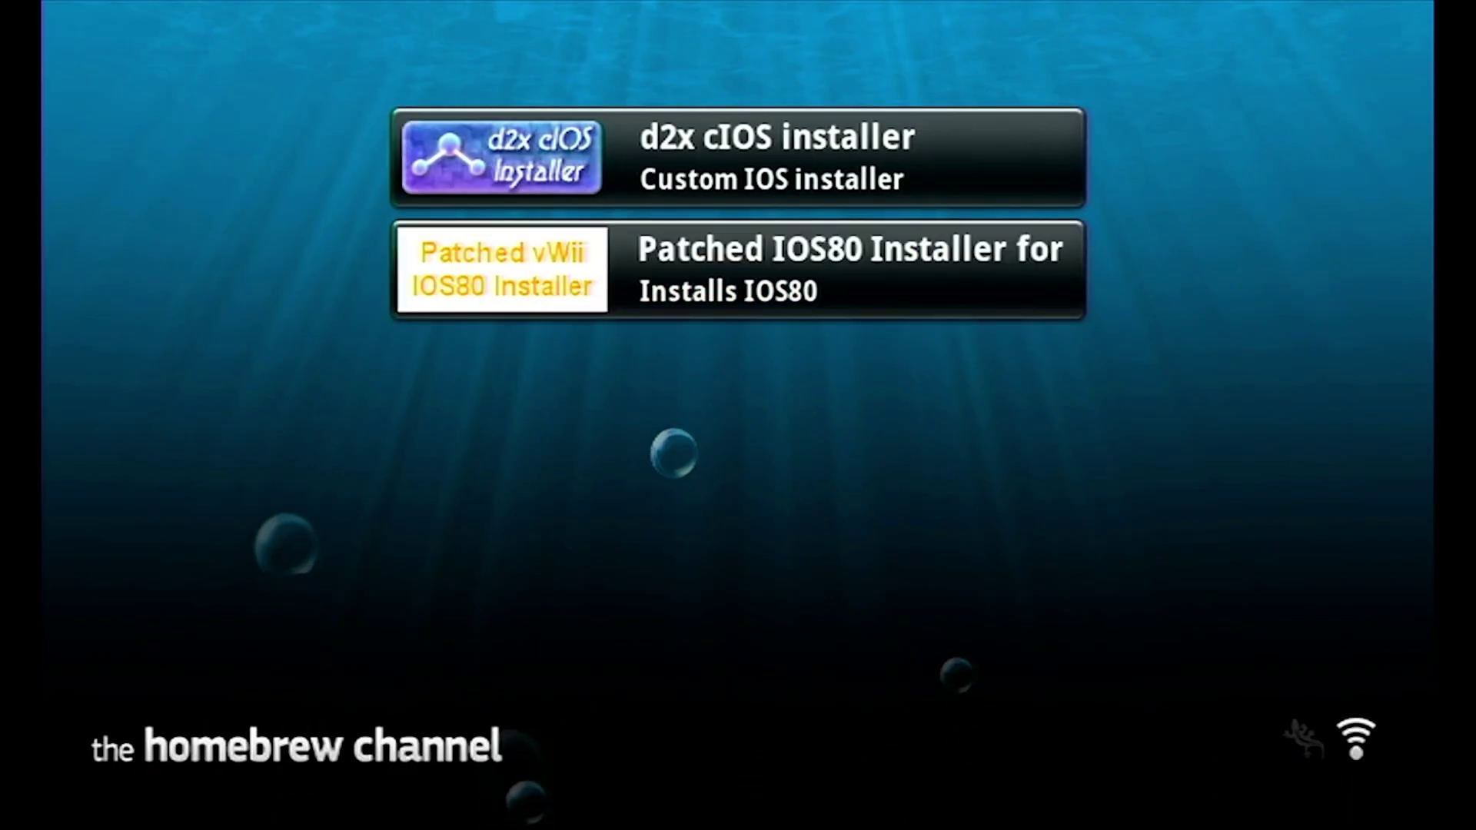
{"action": "key", "text": "Home"}
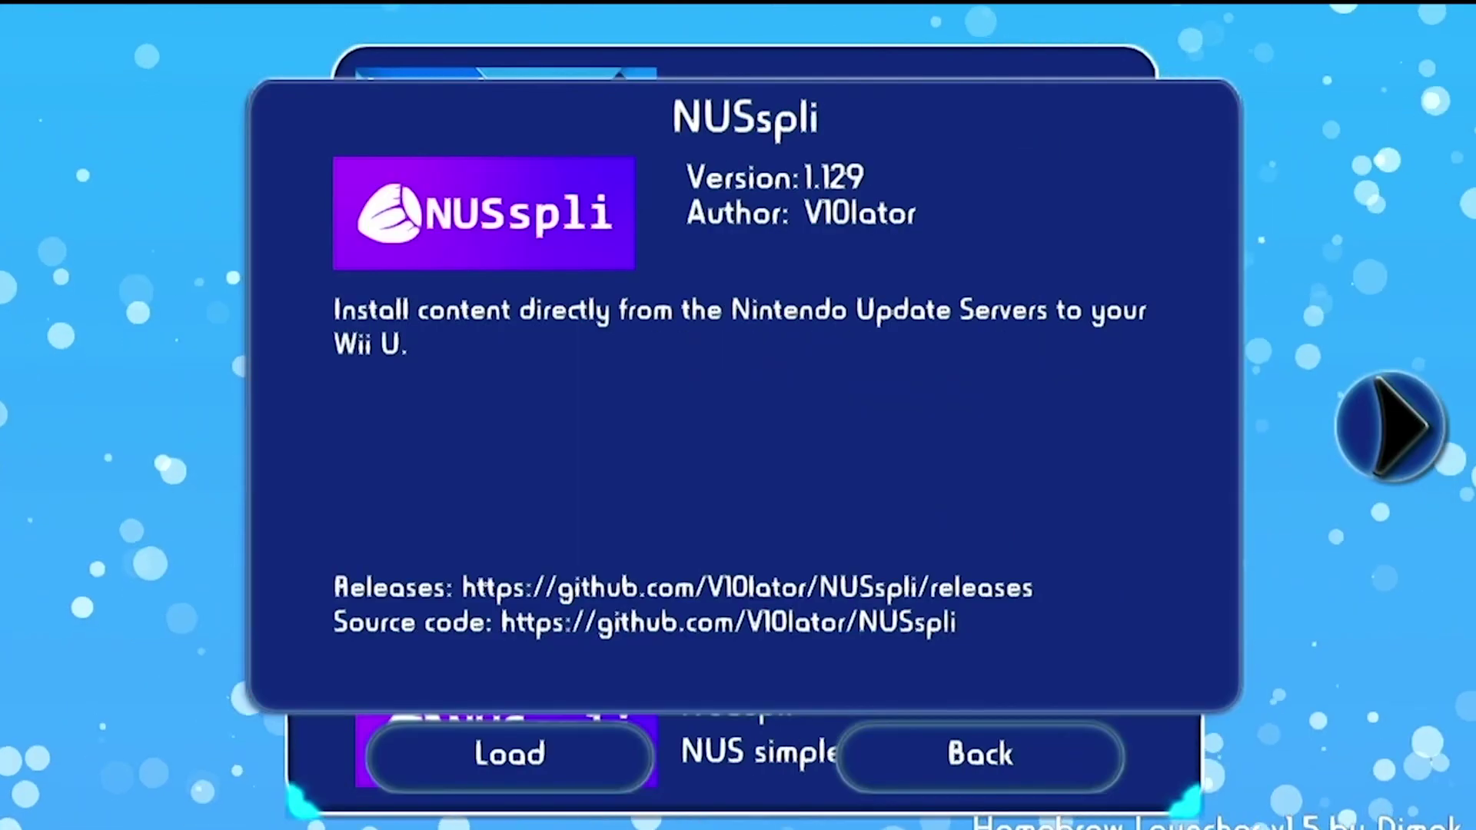
- Load NUSspli from the Homebrew Launcher and browse its Games list of installable titles
{"action": "key", "text": "Left"}
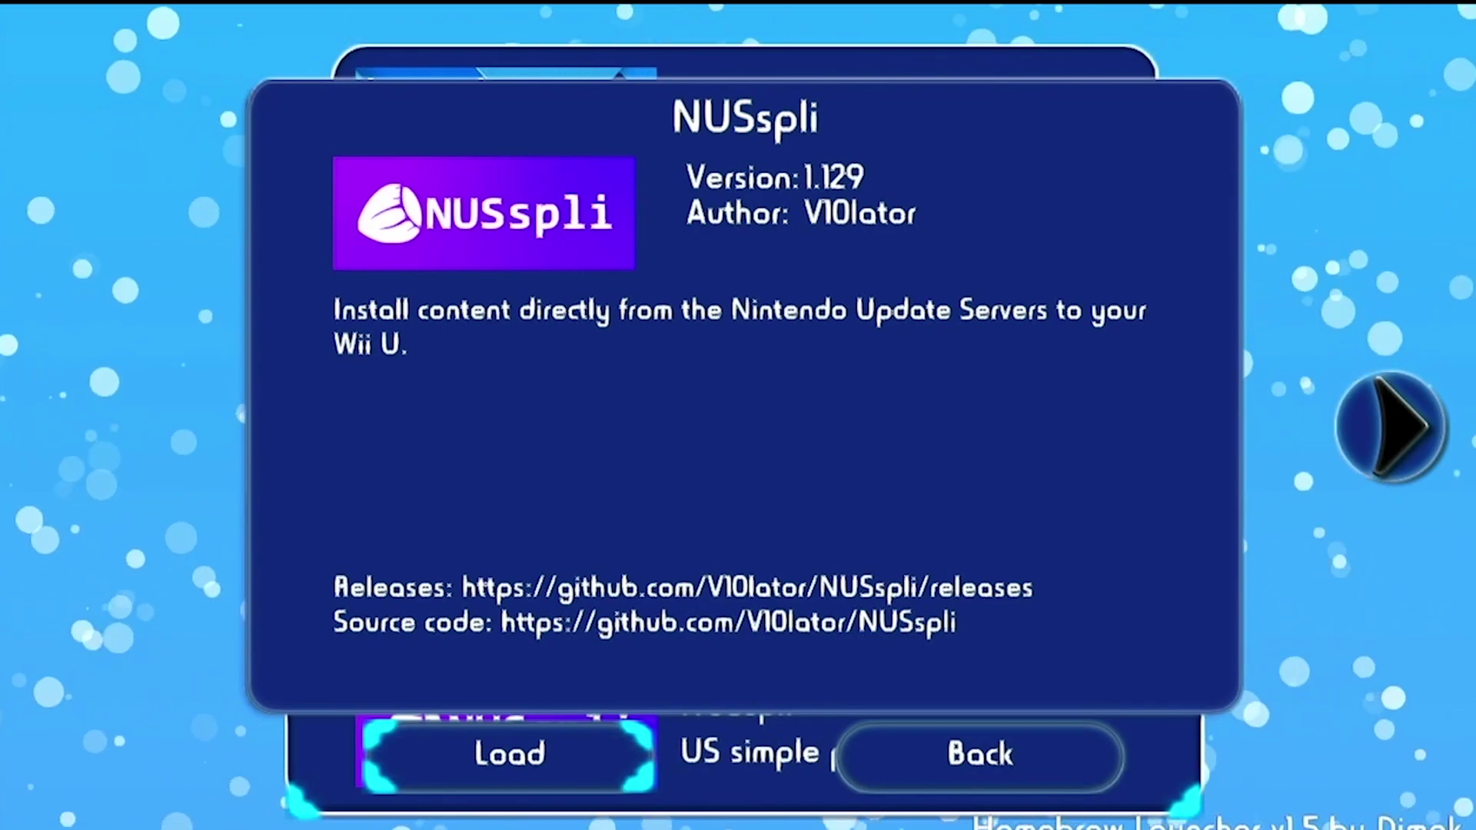
{"action": "key", "text": "Return"}
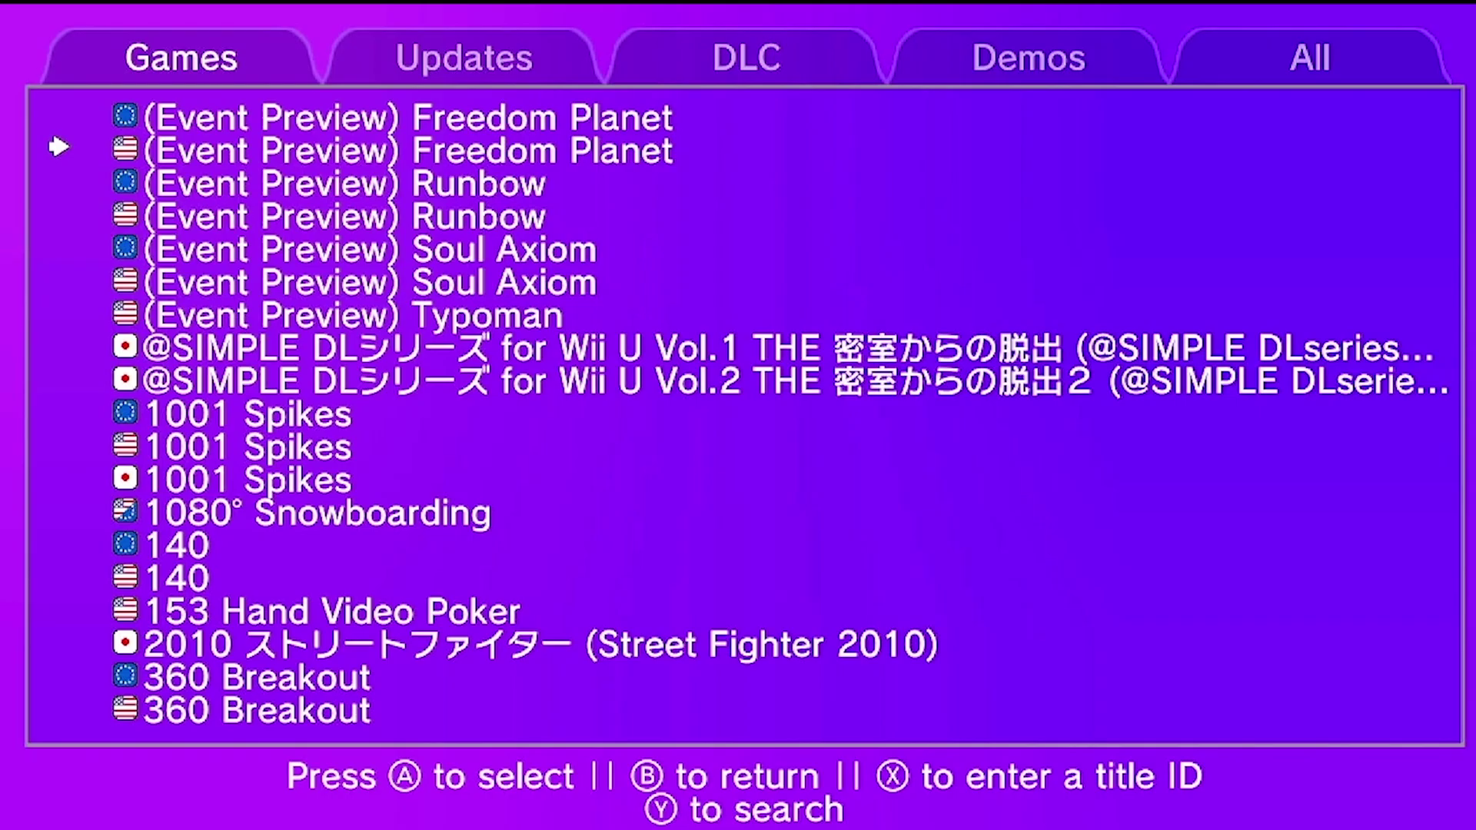
{"action": "key", "text": "Down"}
{"action": "key", "text": "Down"}
{"action": "key", "text": "Down"}
{"action": "key", "text": "Down"}
{"action": "key", "text": "Down"}
{"action": "key", "text": "Down"}
{"action": "key", "text": "Down"}
{"action": "key", "text": "Down"}
{"action": "key", "text": "Down"}
{"action": "key", "text": "Down"}
{"action": "key", "text": "Down"}
{"action": "key", "text": "Down"}
{"action": "key", "text": "Down"}
{"action": "key", "text": "Down"}
{"action": "key", "text": "Down"}
{"action": "key", "text": "Down"}
{"action": "key", "text": "Down"}
{"action": "key", "text": "Down"}
{"action": "key", "text": "Down"}
{"action": "key", "text": "Down"}
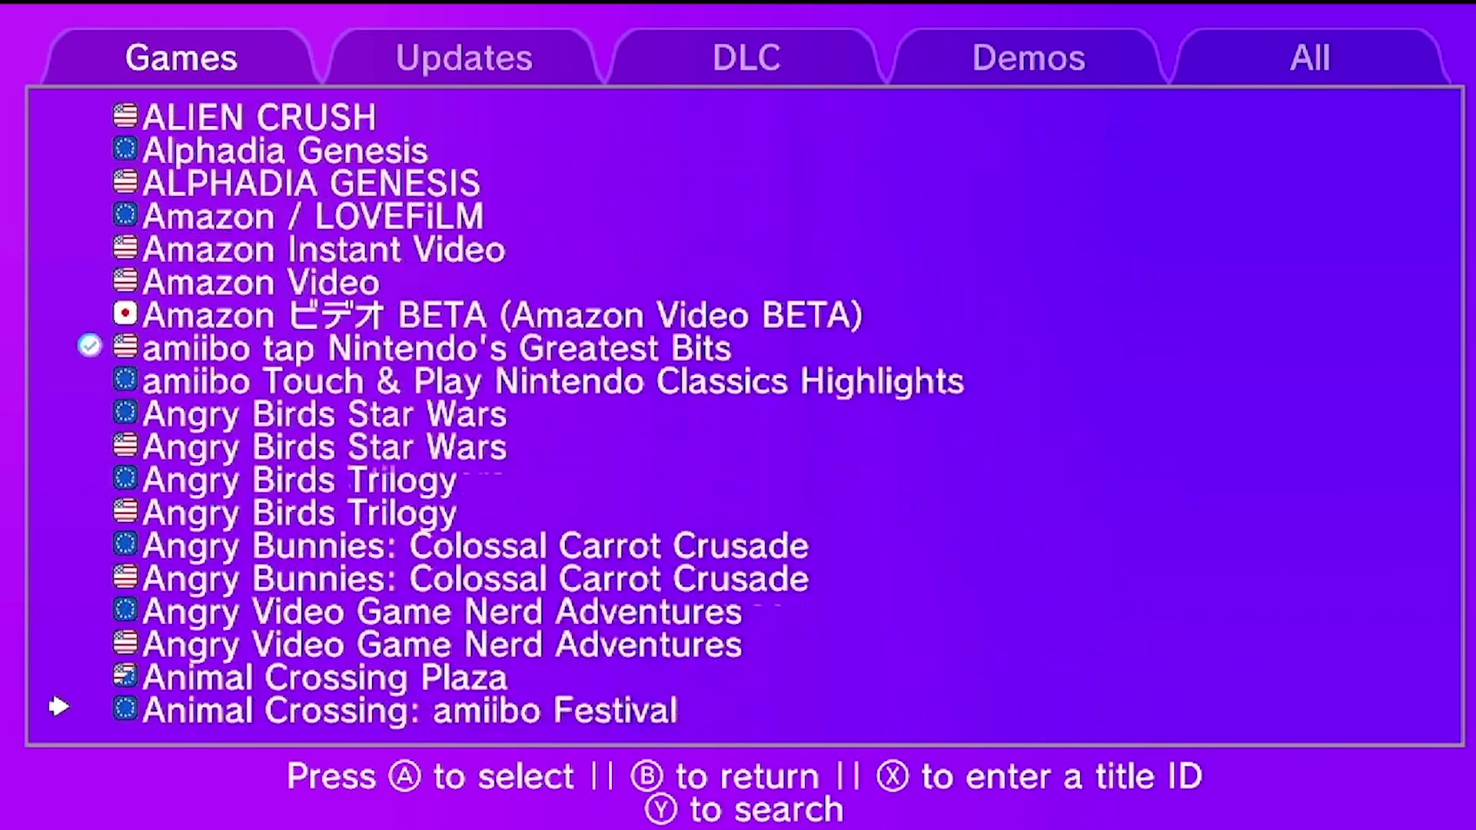
{"action": "key", "text": "Down"}
{"action": "key", "text": "Down"}
{"action": "key", "text": "Down"}
{"action": "key", "text": "Down"}
{"action": "key", "text": "Down"}
{"action": "key", "text": "Down"}
{"action": "key", "text": "Down"}
{"action": "key", "text": "Down"}
{"action": "key", "text": "Down"}
{"action": "key", "text": "Down"}
{"action": "key", "text": "Down"}
{"action": "key", "text": "Down"}
{"action": "key", "text": "Down"}
{"action": "key", "text": "Down"}
{"action": "key", "text": "Down"}
{"action": "key", "text": "Down"}
{"action": "key", "text": "Down"}
{"action": "key", "text": "Down"}
{"action": "key", "text": "Down"}
{"action": "key", "text": "Down"}
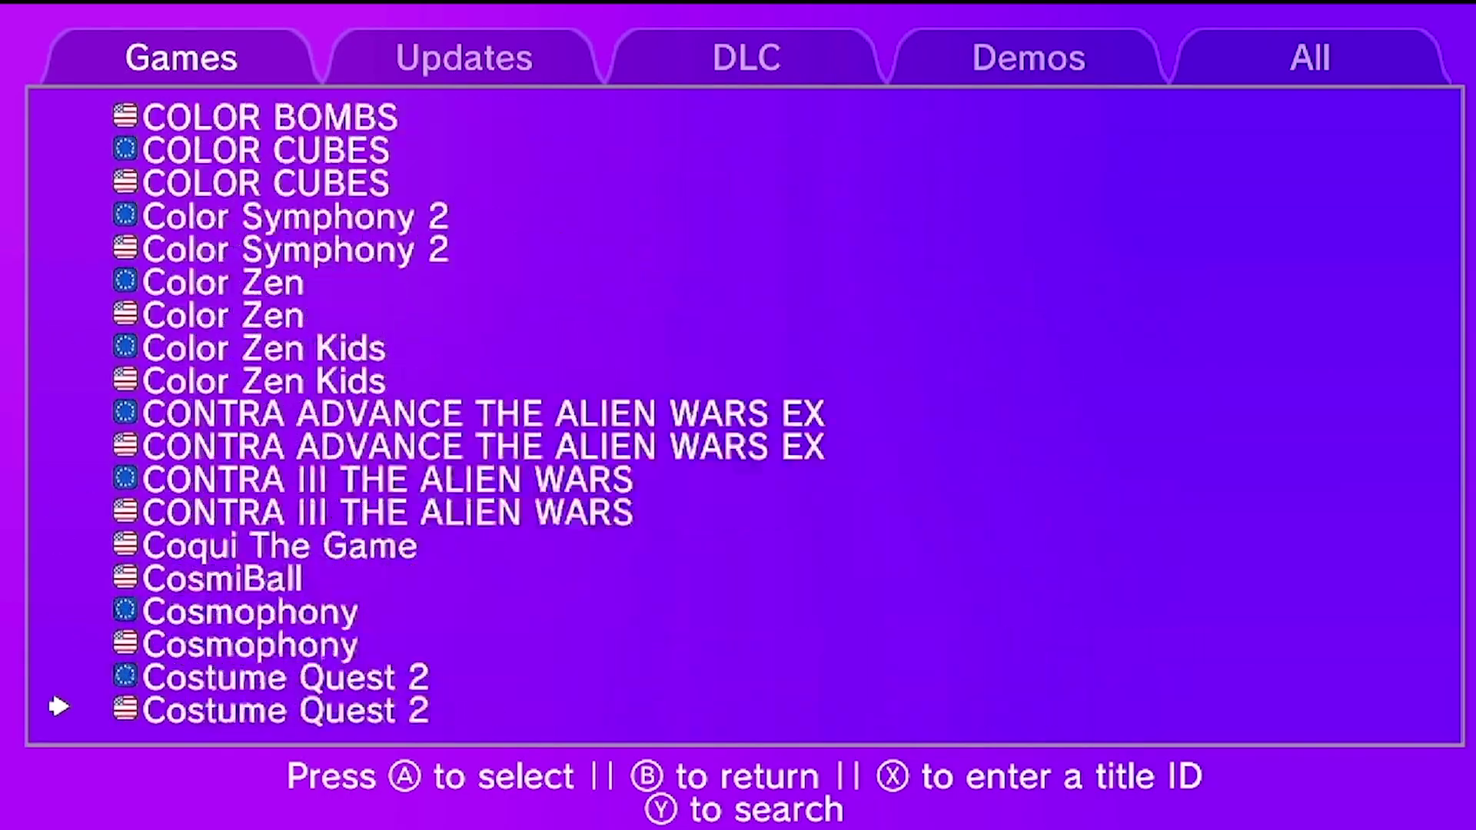
- Look through the other title categories in NUSspli and switch the list to Demos
{"action": "key", "text": "Right"}
{"action": "key", "text": "Right"}
{"action": "key", "text": "Right"}
{"action": "key", "text": "Left"}
{"action": "key", "text": "Left"}
{"action": "key", "text": "Down"}
{"action": "key", "text": "Down"}
{"action": "key", "text": "Down"}
{"action": "key", "text": "Down"}
{"action": "key", "text": "Down"}
{"action": "key", "text": "Down"}
{"action": "key", "text": "Down"}
{"action": "key", "text": "Down"}
{"action": "key", "text": "Down"}
{"action": "key", "text": "Down"}
{"action": "key", "text": "Down"}
{"action": "key", "text": "Down"}
{"action": "key", "text": "Down"}
{"action": "key", "text": "Down"}
{"action": "key", "text": "Down"}
{"action": "key", "text": "Down"}
{"action": "key", "text": "Down"}
{"action": "key", "text": "Down"}
{"action": "key", "text": "Down"}
{"action": "key", "text": "Down"}
{"action": "key", "text": "Right"}
{"action": "key", "text": "Right"}
- Select the USA version of SONIC LOST WORLD (Demo) and start installing its latest version to NAND
{"action": "key", "text": "Down"}
{"action": "key", "text": "Down"}
{"action": "key", "text": "Down"}
{"action": "key", "text": "Down"}
{"action": "key", "text": "Down"}
{"action": "key", "text": "Down"}
{"action": "key", "text": "Down"}
{"action": "key", "text": "Down"}
{"action": "key", "text": "Down"}
{"action": "key", "text": "Down"}
{"action": "key", "text": "Down"}
{"action": "key", "text": "Down"}
{"action": "key", "text": "Down"}
{"action": "key", "text": "Down"}
{"action": "key", "text": "Down"}
{"action": "key", "text": "Down"}
{"action": "key", "text": "Down"}
{"action": "key", "text": "Down"}
{"action": "key", "text": "Down"}
{"action": "key", "text": "Down"}
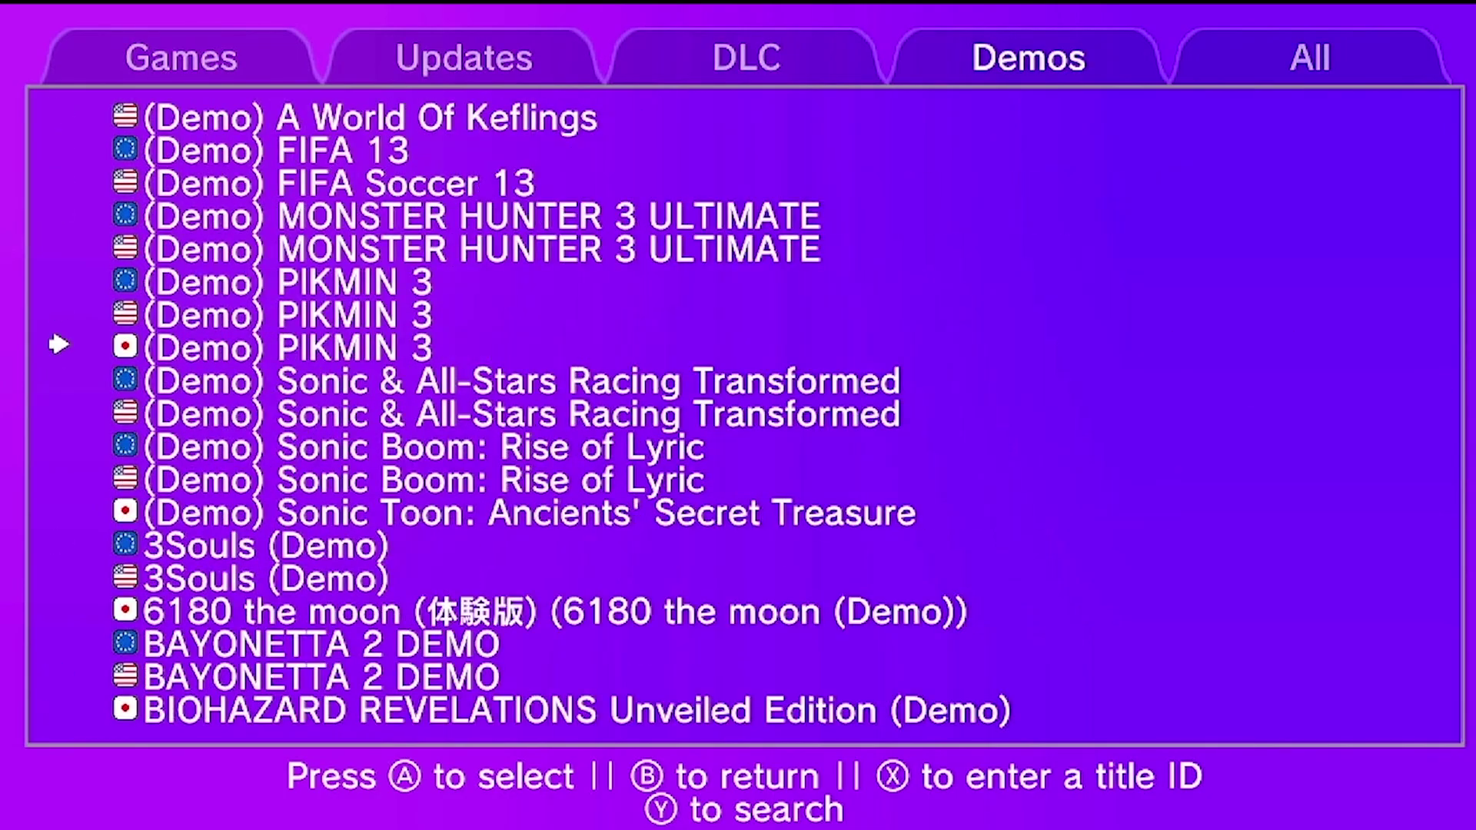
{"action": "key", "text": "Down"}
{"action": "key", "text": "Down"}
{"action": "key", "text": "Down"}
{"action": "key", "text": "Down"}
{"action": "key", "text": "Down"}
{"action": "key", "text": "Down"}
{"action": "key", "text": "Down"}
{"action": "key", "text": "Down"}
{"action": "key", "text": "Down"}
{"action": "key", "text": "Down"}
{"action": "key", "text": "Down"}
{"action": "key", "text": "Down"}
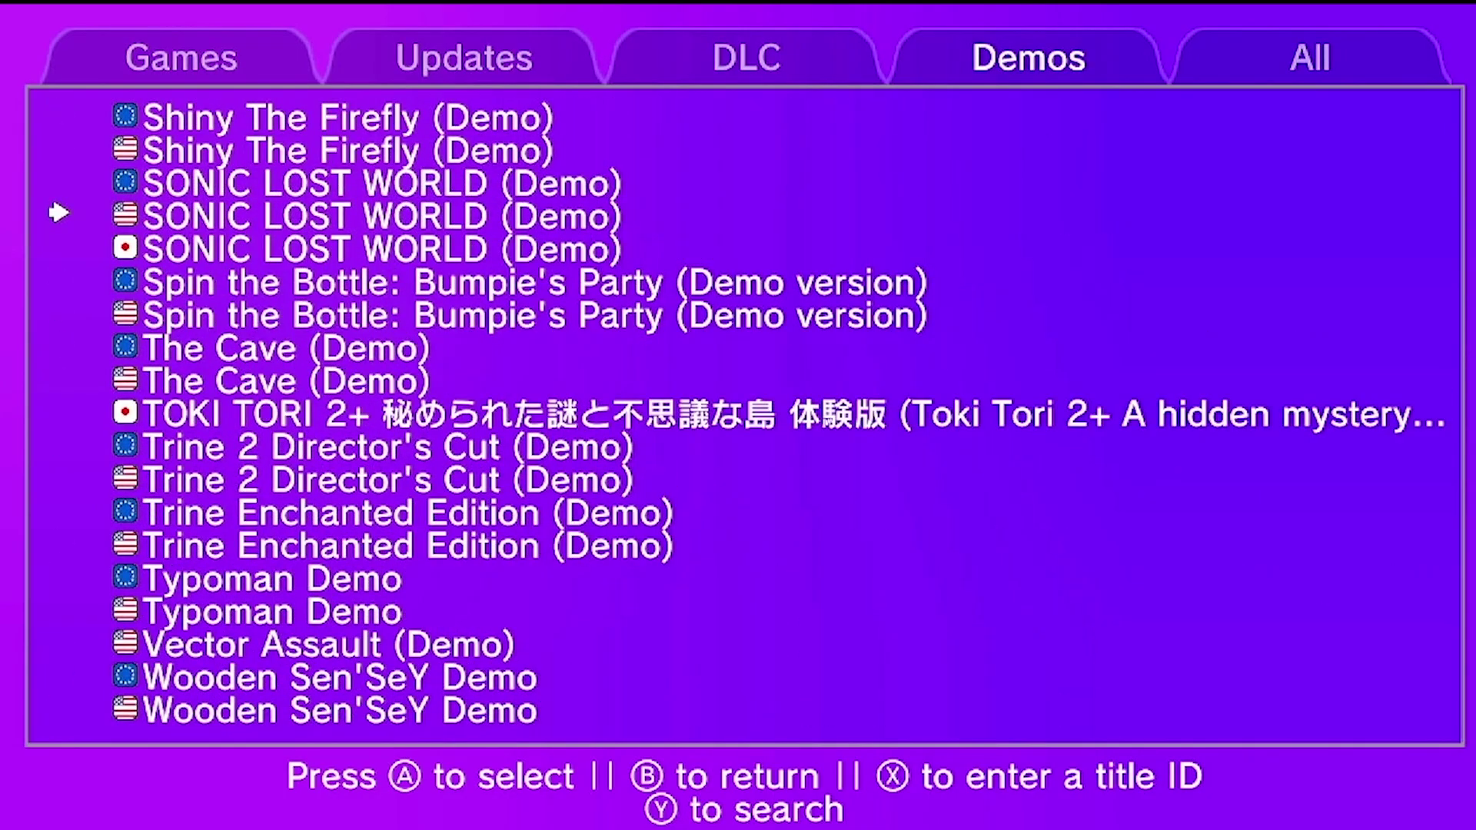
{"action": "key", "text": "Return"}
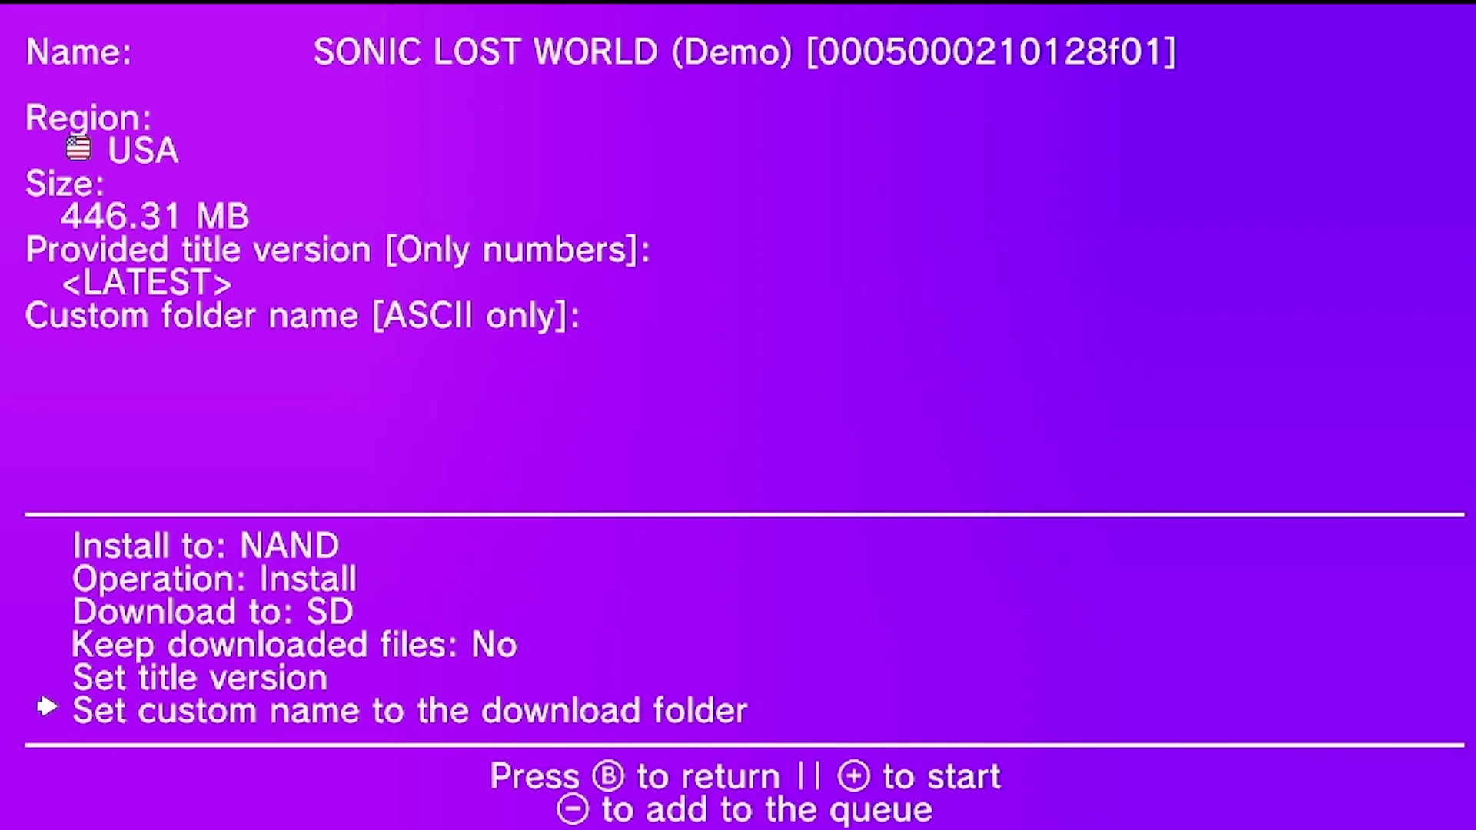
{"action": "key", "text": "plus"}
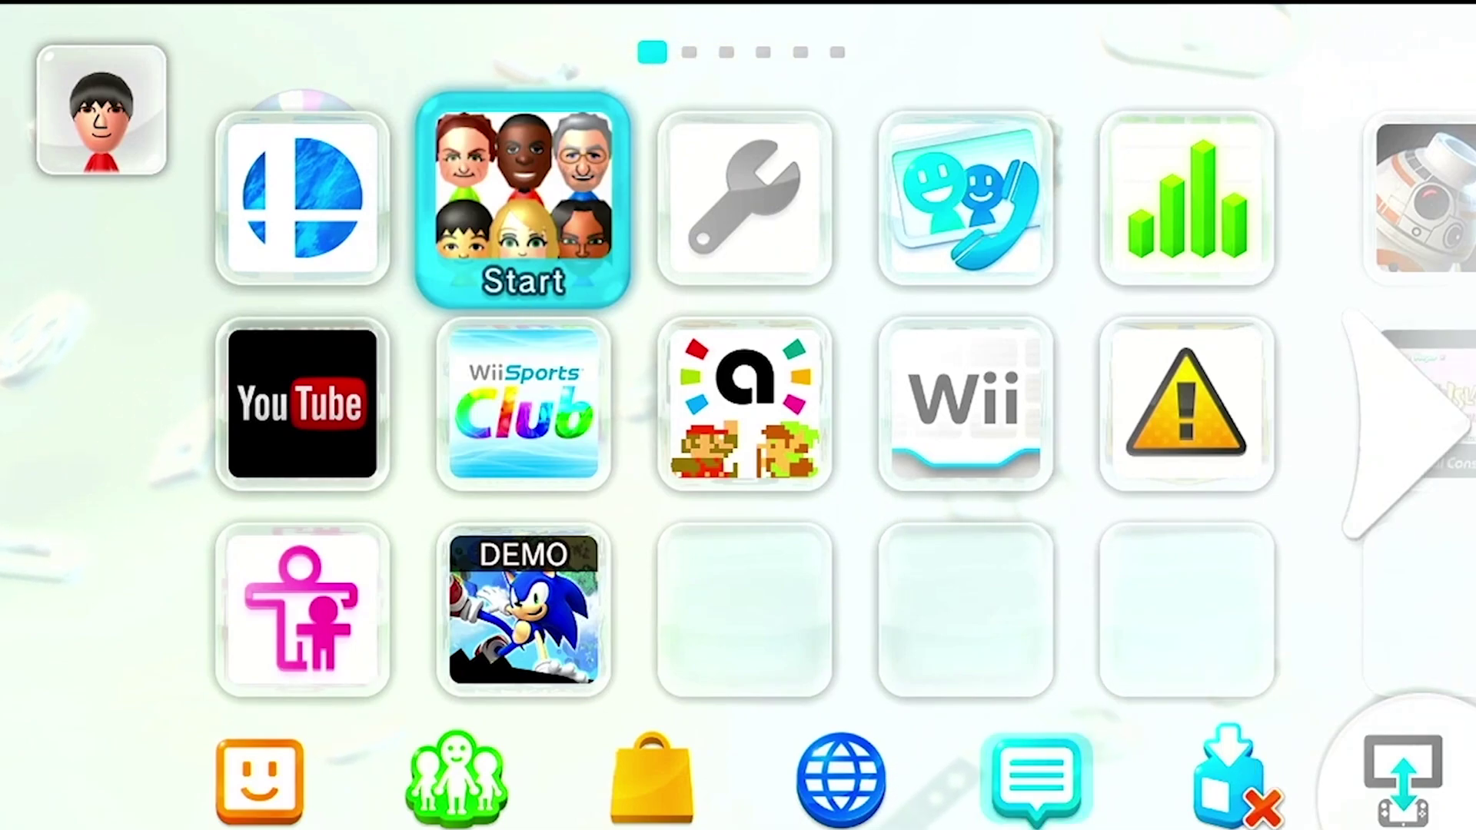
- Start the Sonic Lost World demo from the Wii U Menu and continue past its title screen
{"action": "key", "text": "Down"}
{"action": "key", "text": "Down"}
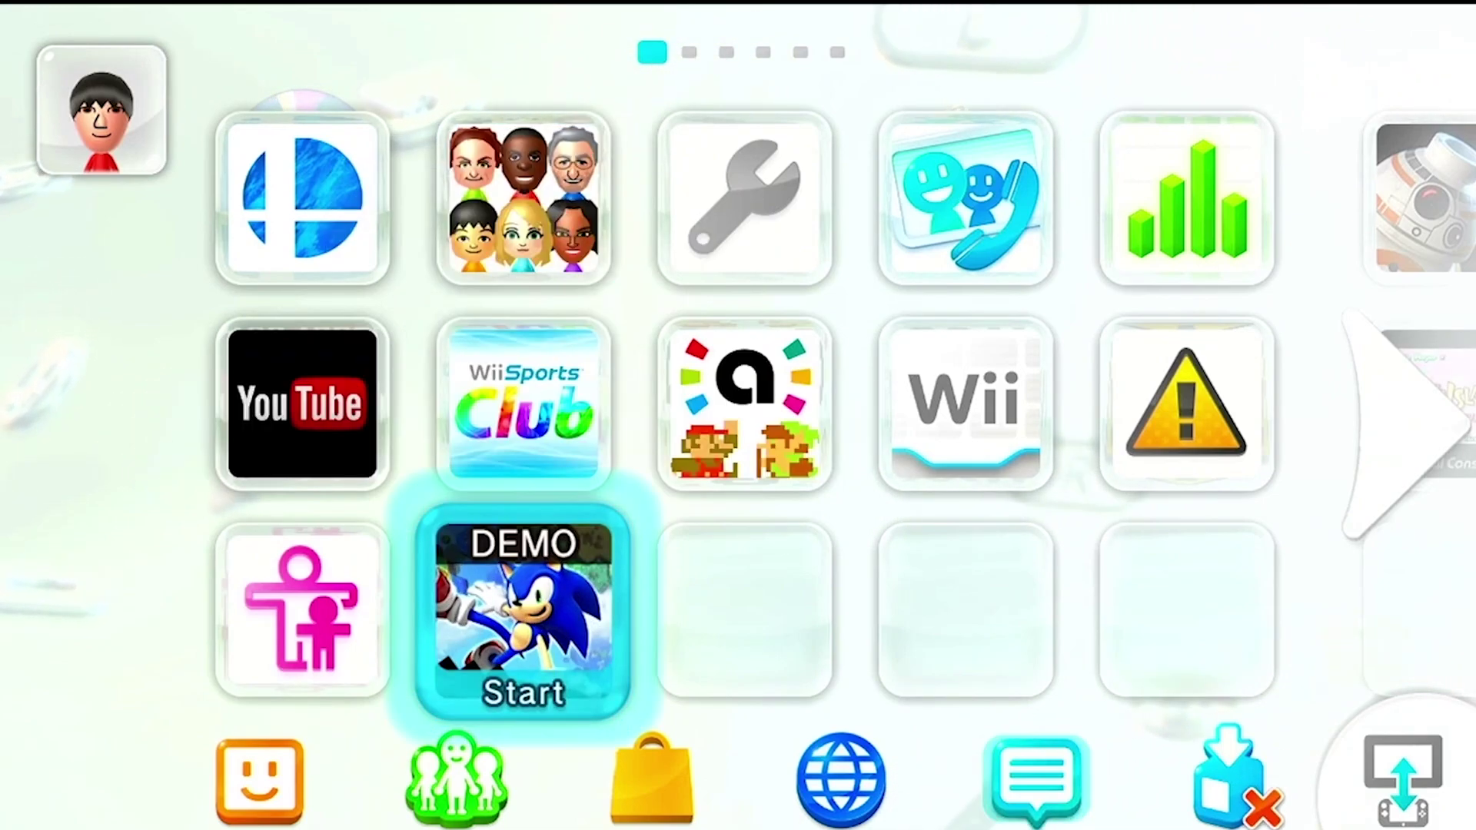
{"action": "key", "text": "Return"}
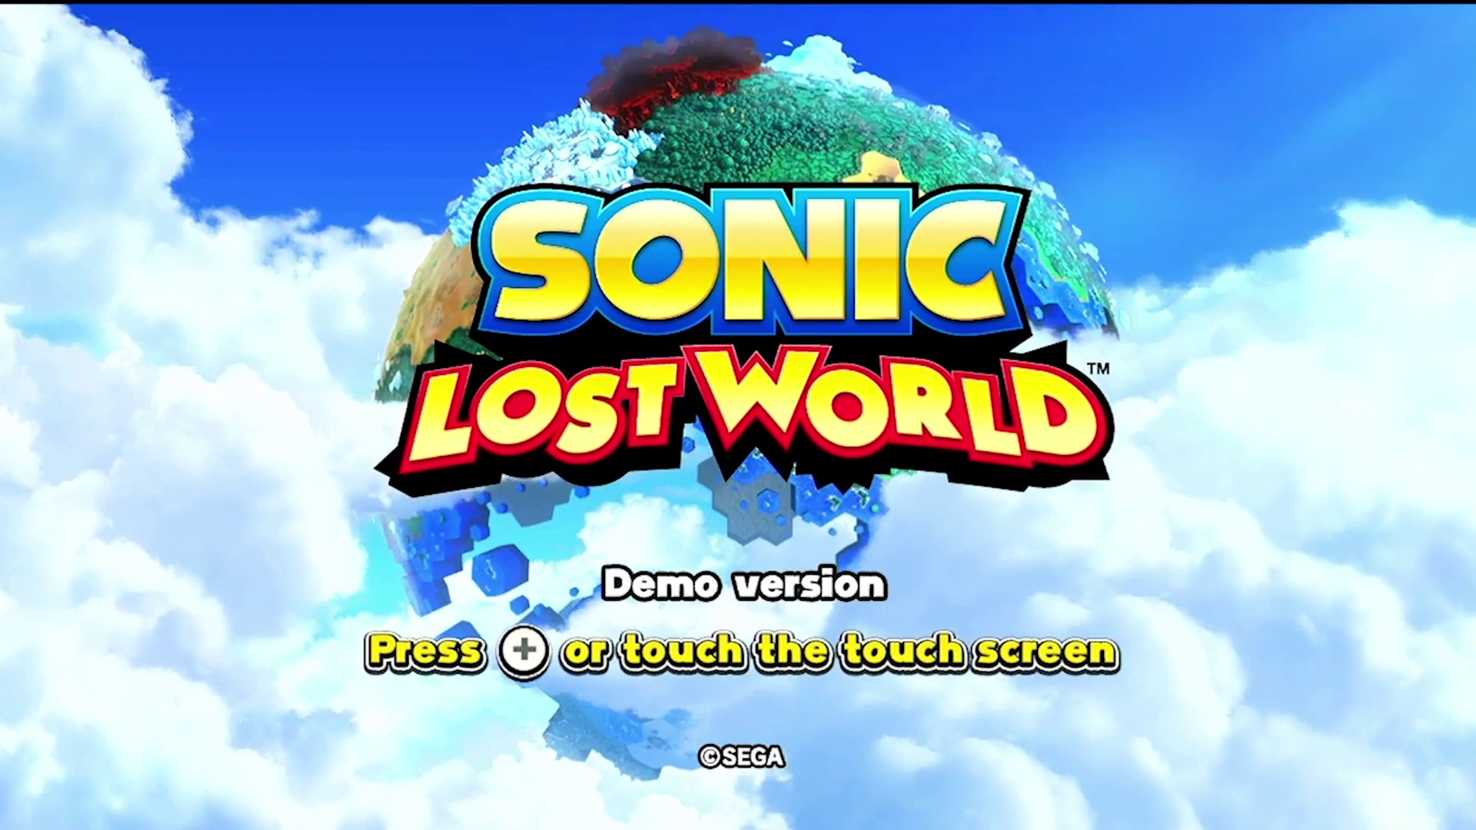
{"action": "key", "text": "Return"}
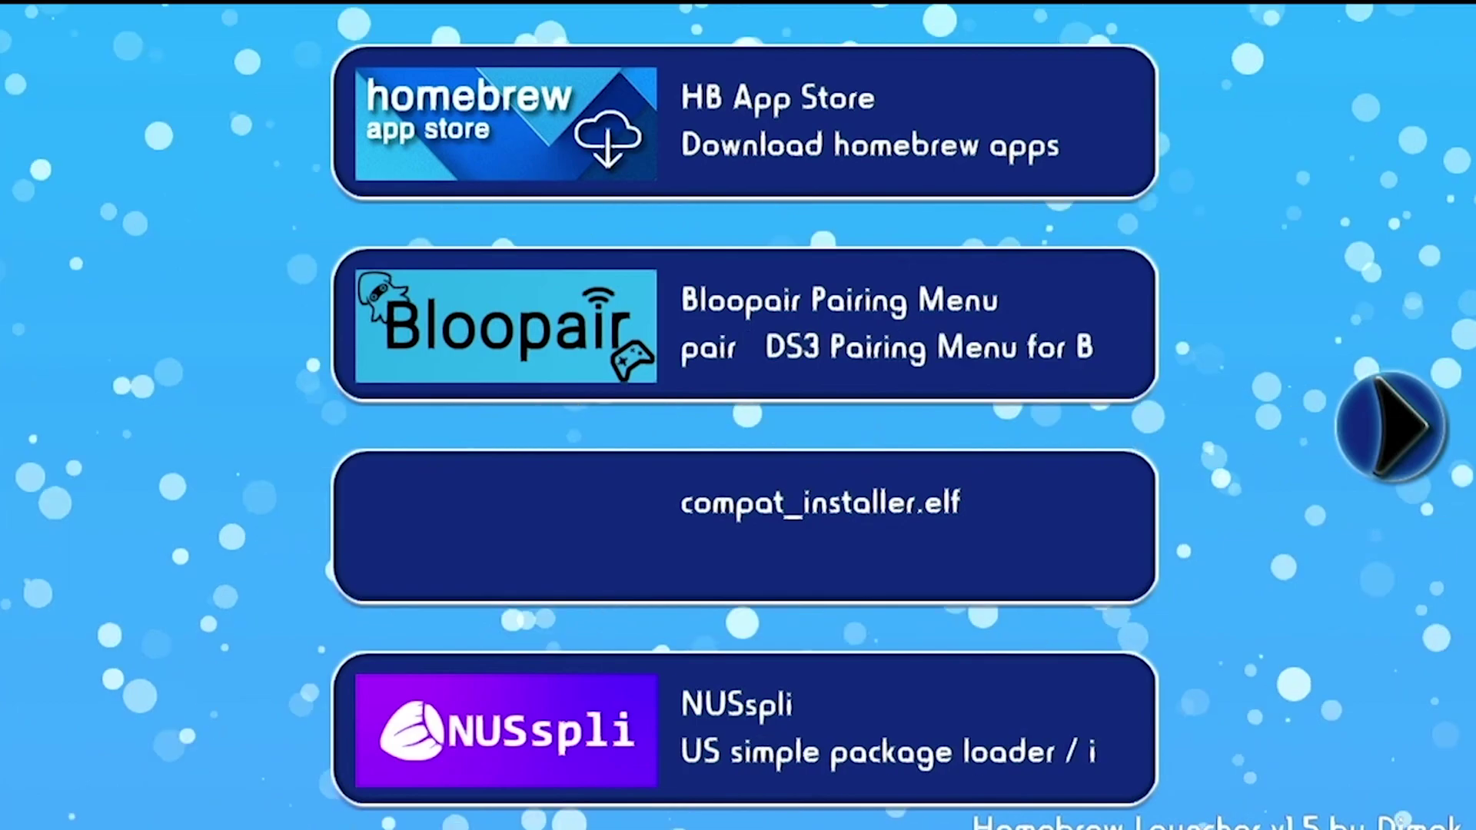
- Open WUP Installer GX2 from the Homebrew Launcher, install the NUSspli package and acknowledge the finished installation
{"action": "key", "text": "Right"}
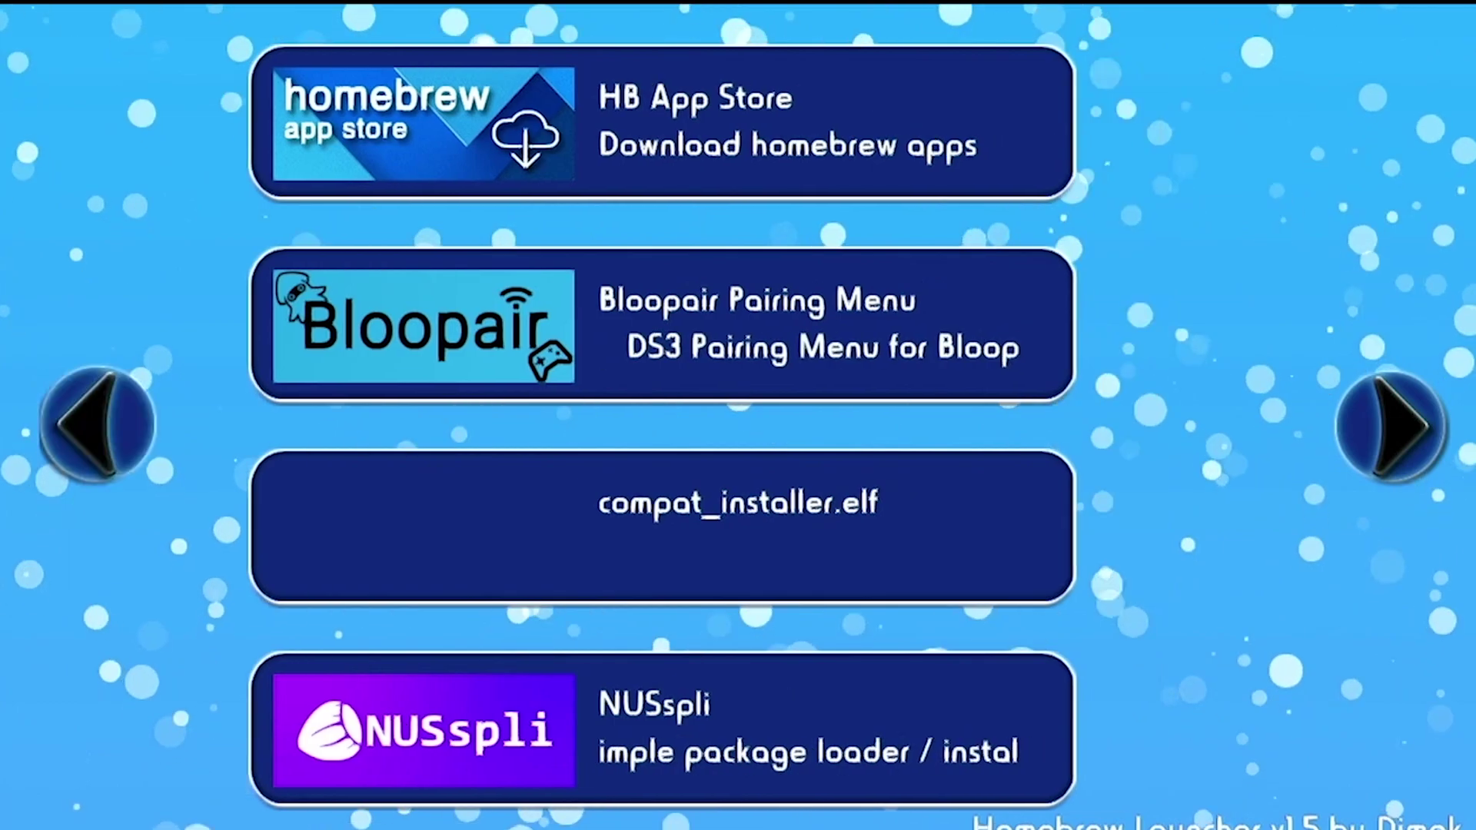
{"action": "key", "text": "Right"}
{"action": "key", "text": "Down"}
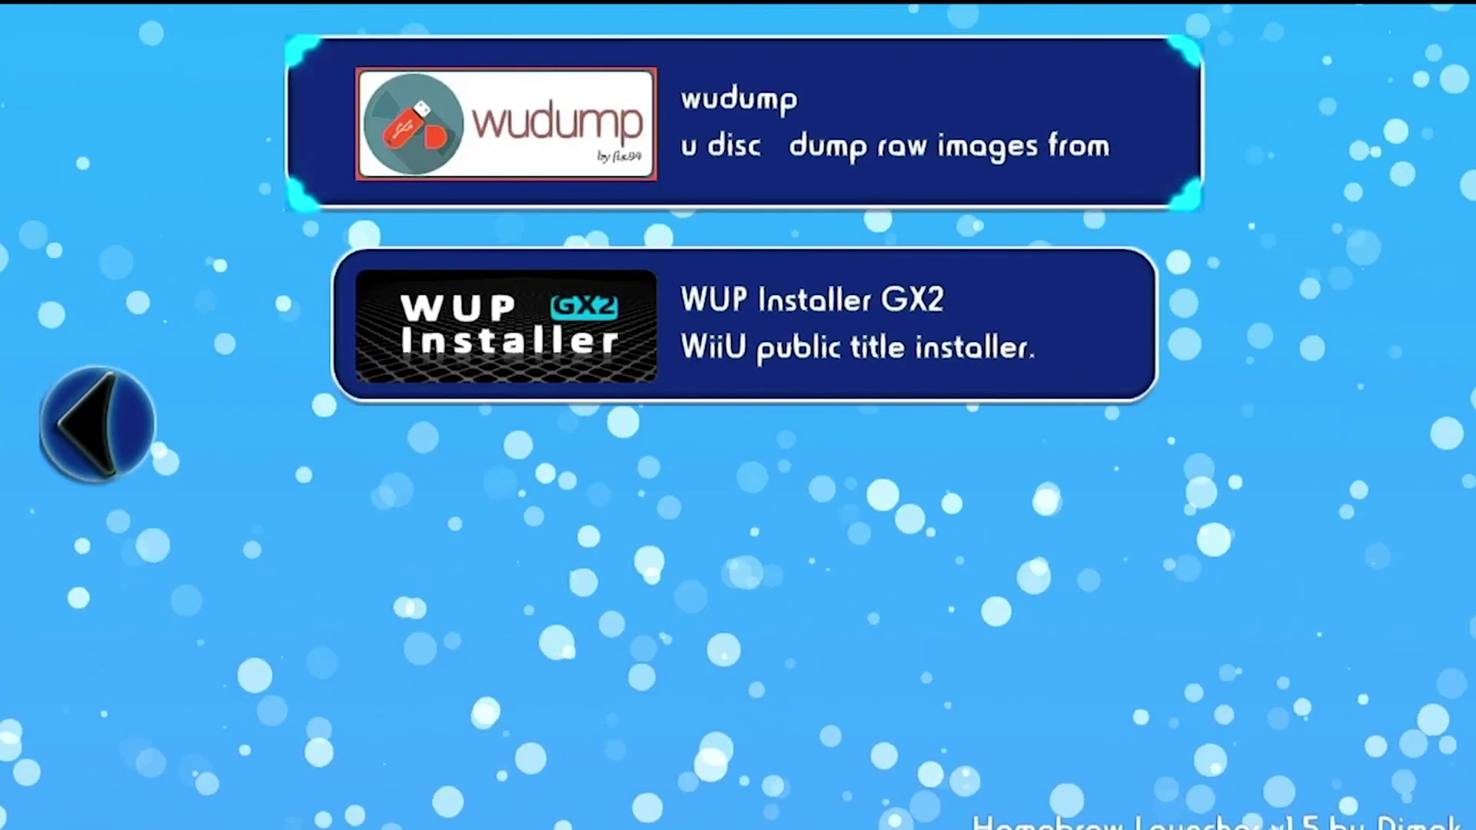
{"action": "key", "text": "Down"}
{"action": "key", "text": "Return"}
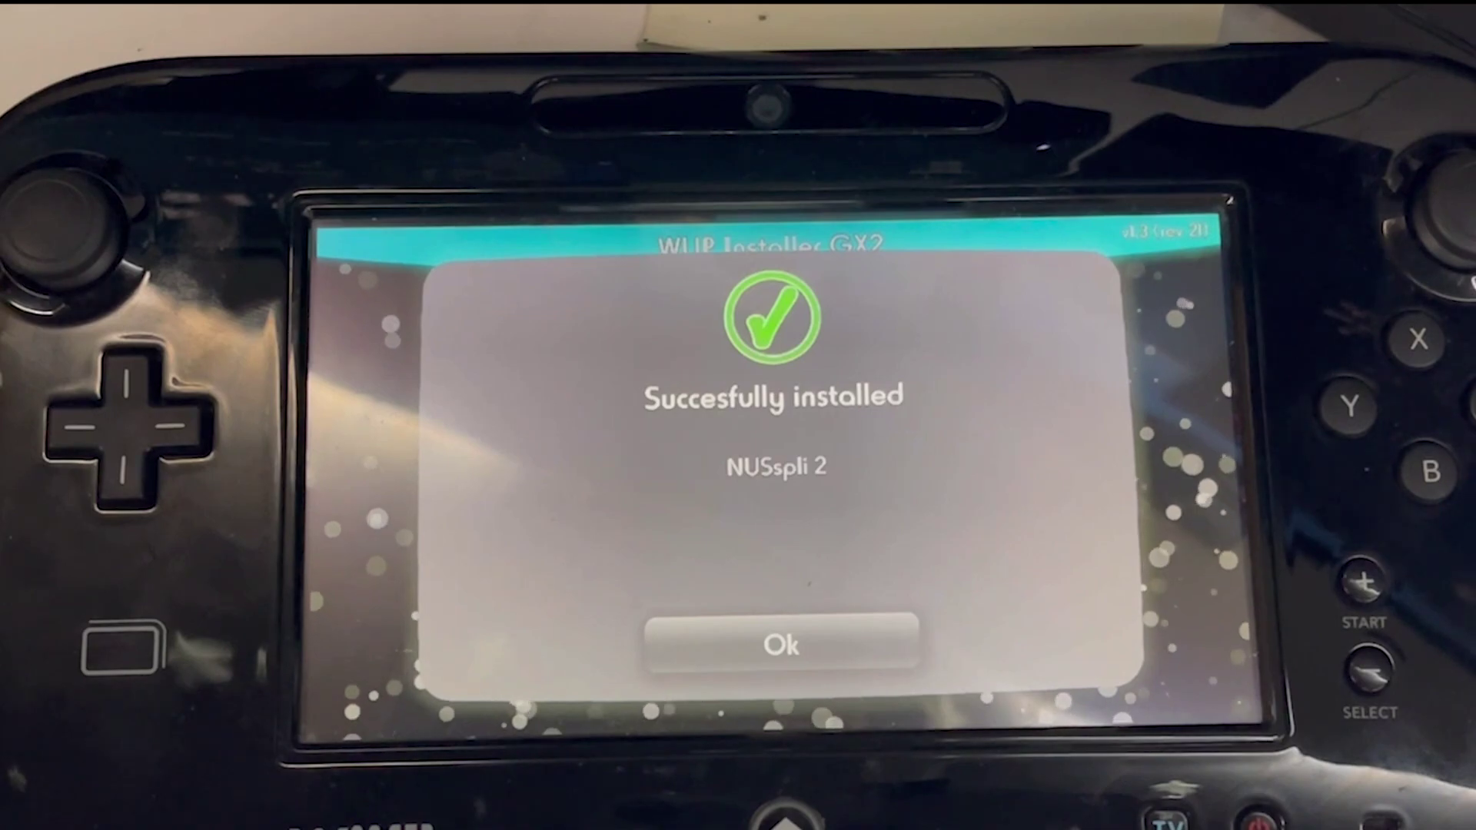
{"action": "left_click", "coordinate": [769, 644]}
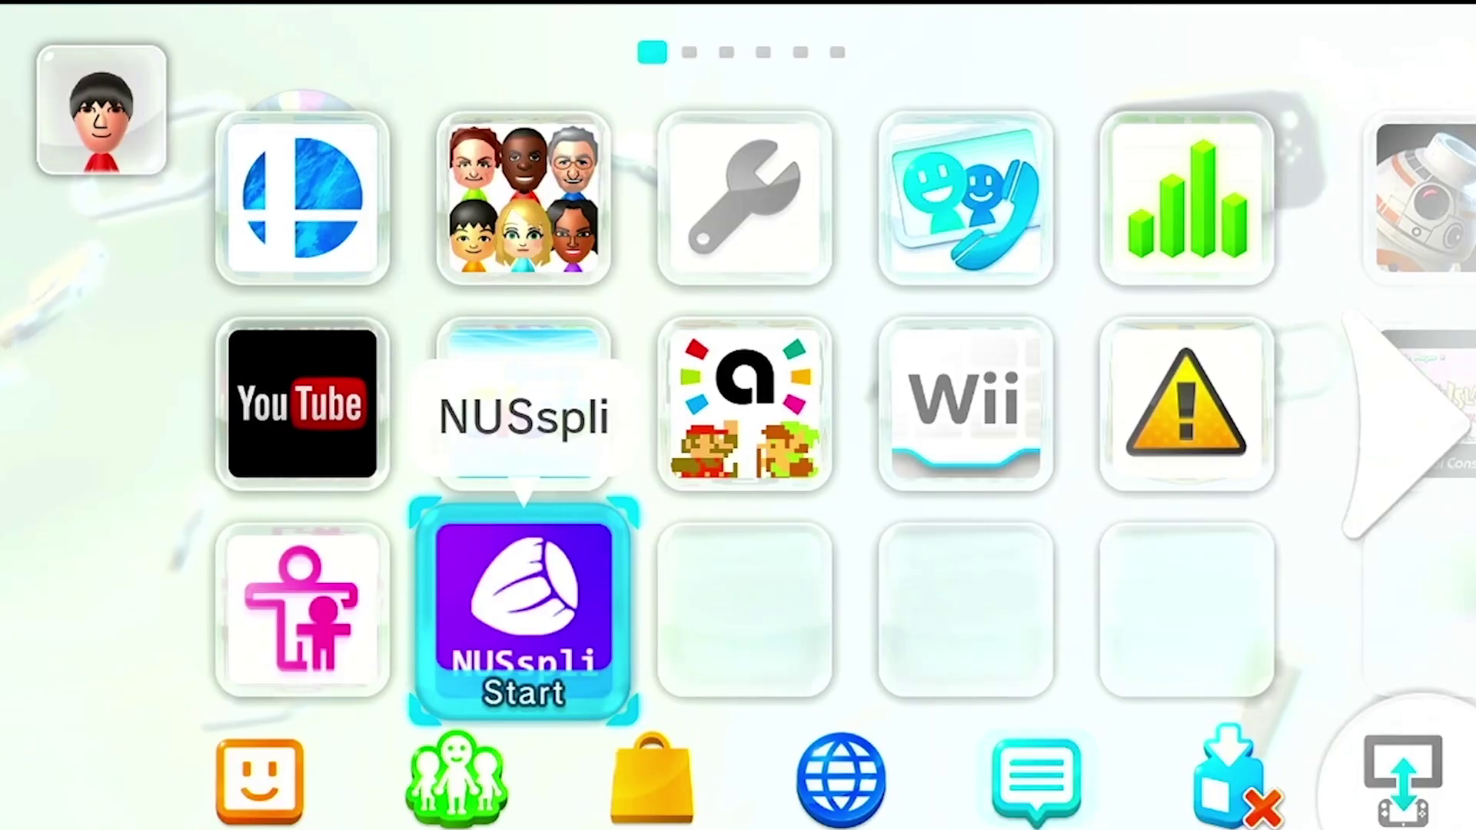
- Launch the installed NUSspli channel from the Wii U Menu
{"action": "key", "text": "Up"}
{"action": "key", "text": "Up"}
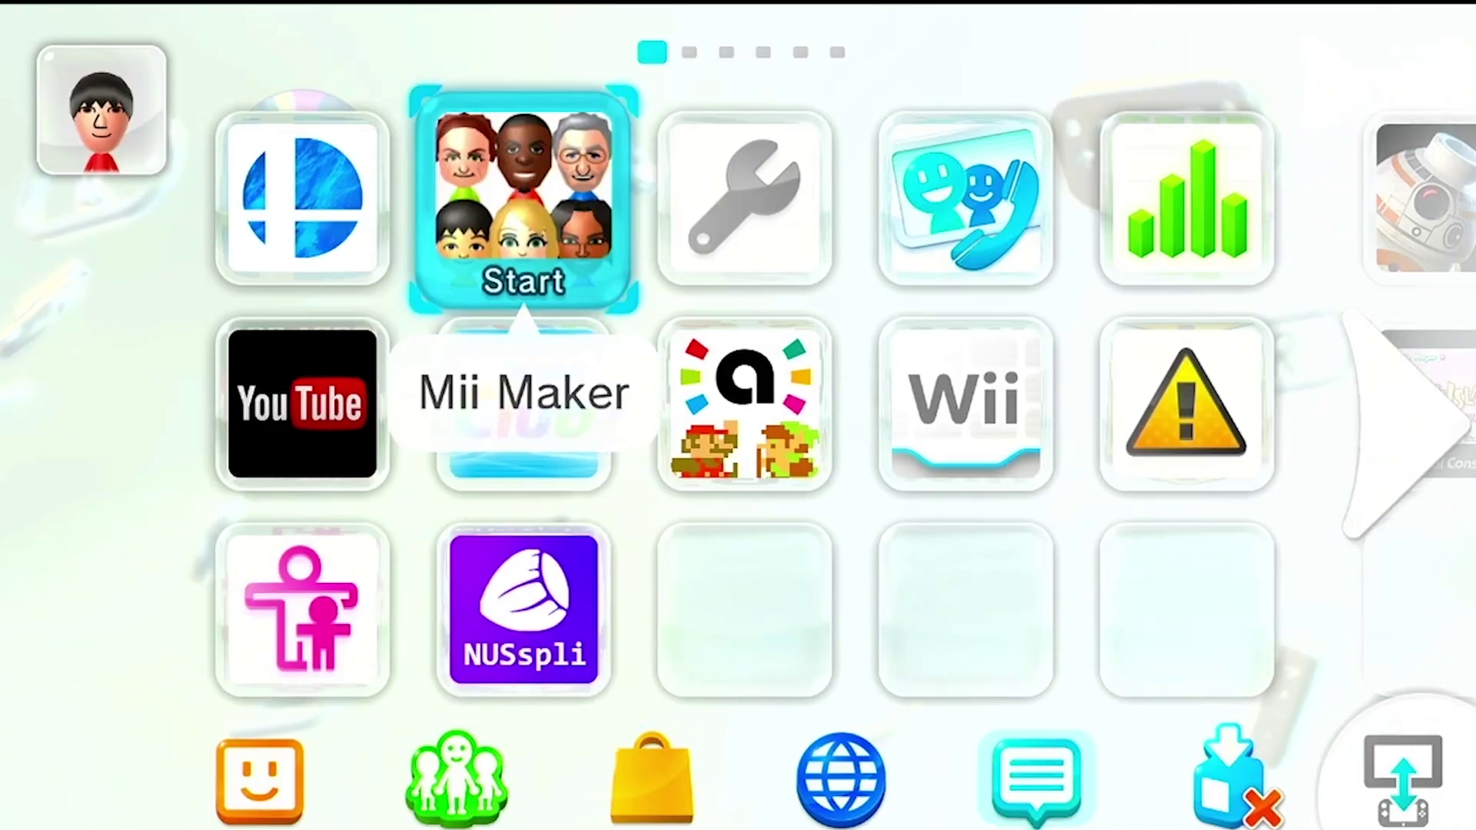
{"action": "key", "text": "Down"}
{"action": "key", "text": "Down"}
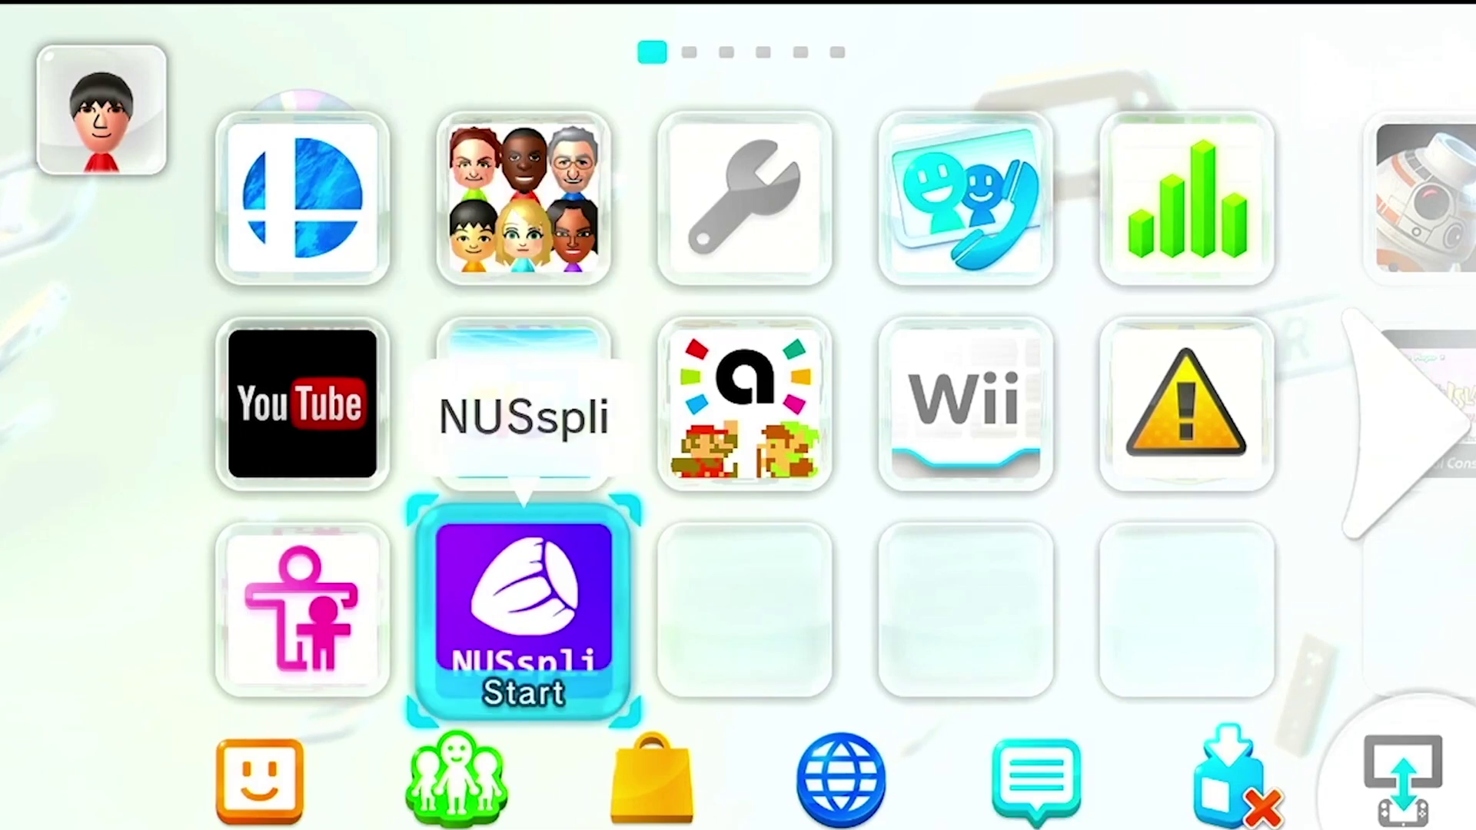
{"action": "key", "text": "Return"}
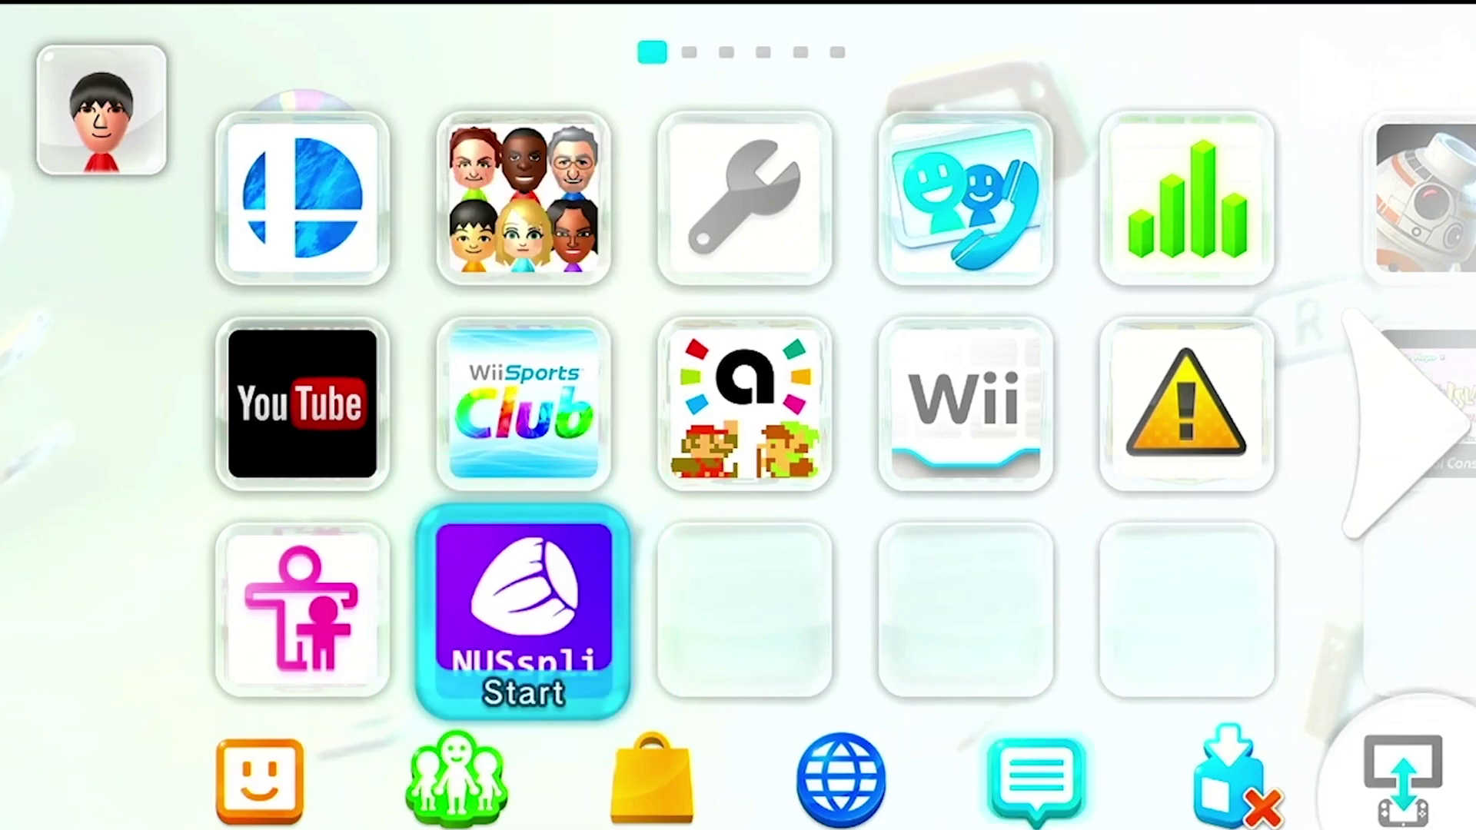